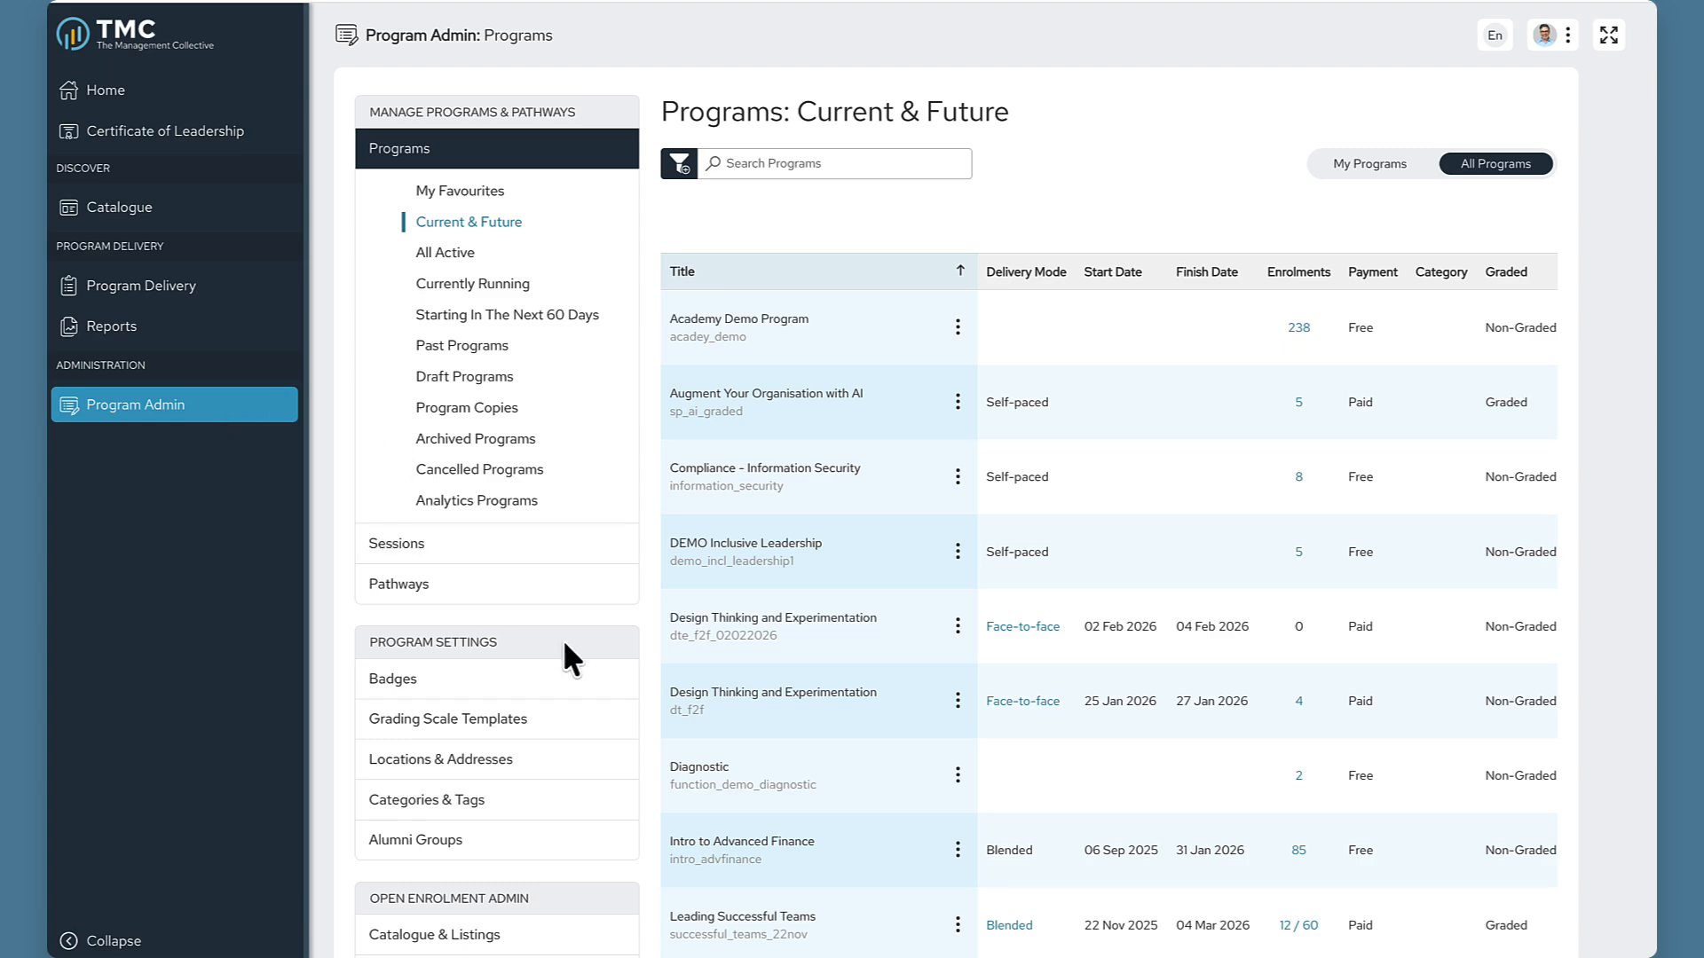
Open the catalogue's application forms list and check the dialog for adding a new form without creating one.
{"action": "scroll", "coordinate": [562, 654], "scroll_direction": "down", "scroll_amount": 3}
{"action": "left_click", "coordinate": [507, 702]}
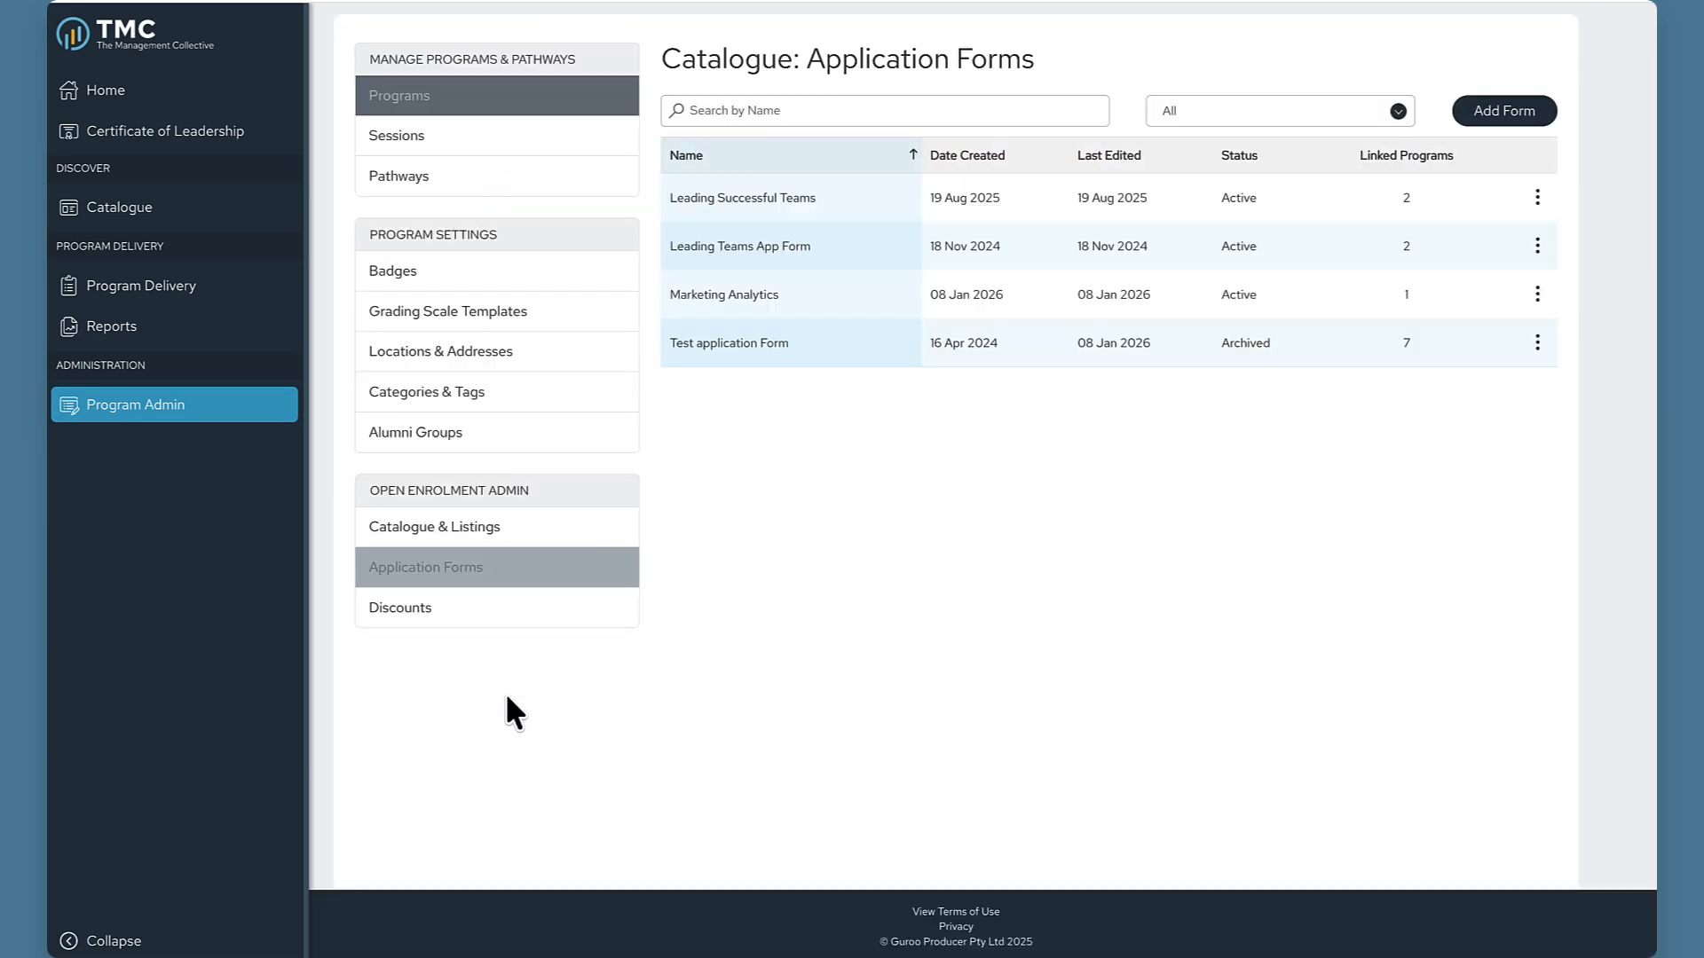
{"action": "scroll", "coordinate": [1092, 510], "scroll_direction": "up", "scroll_amount": 1}
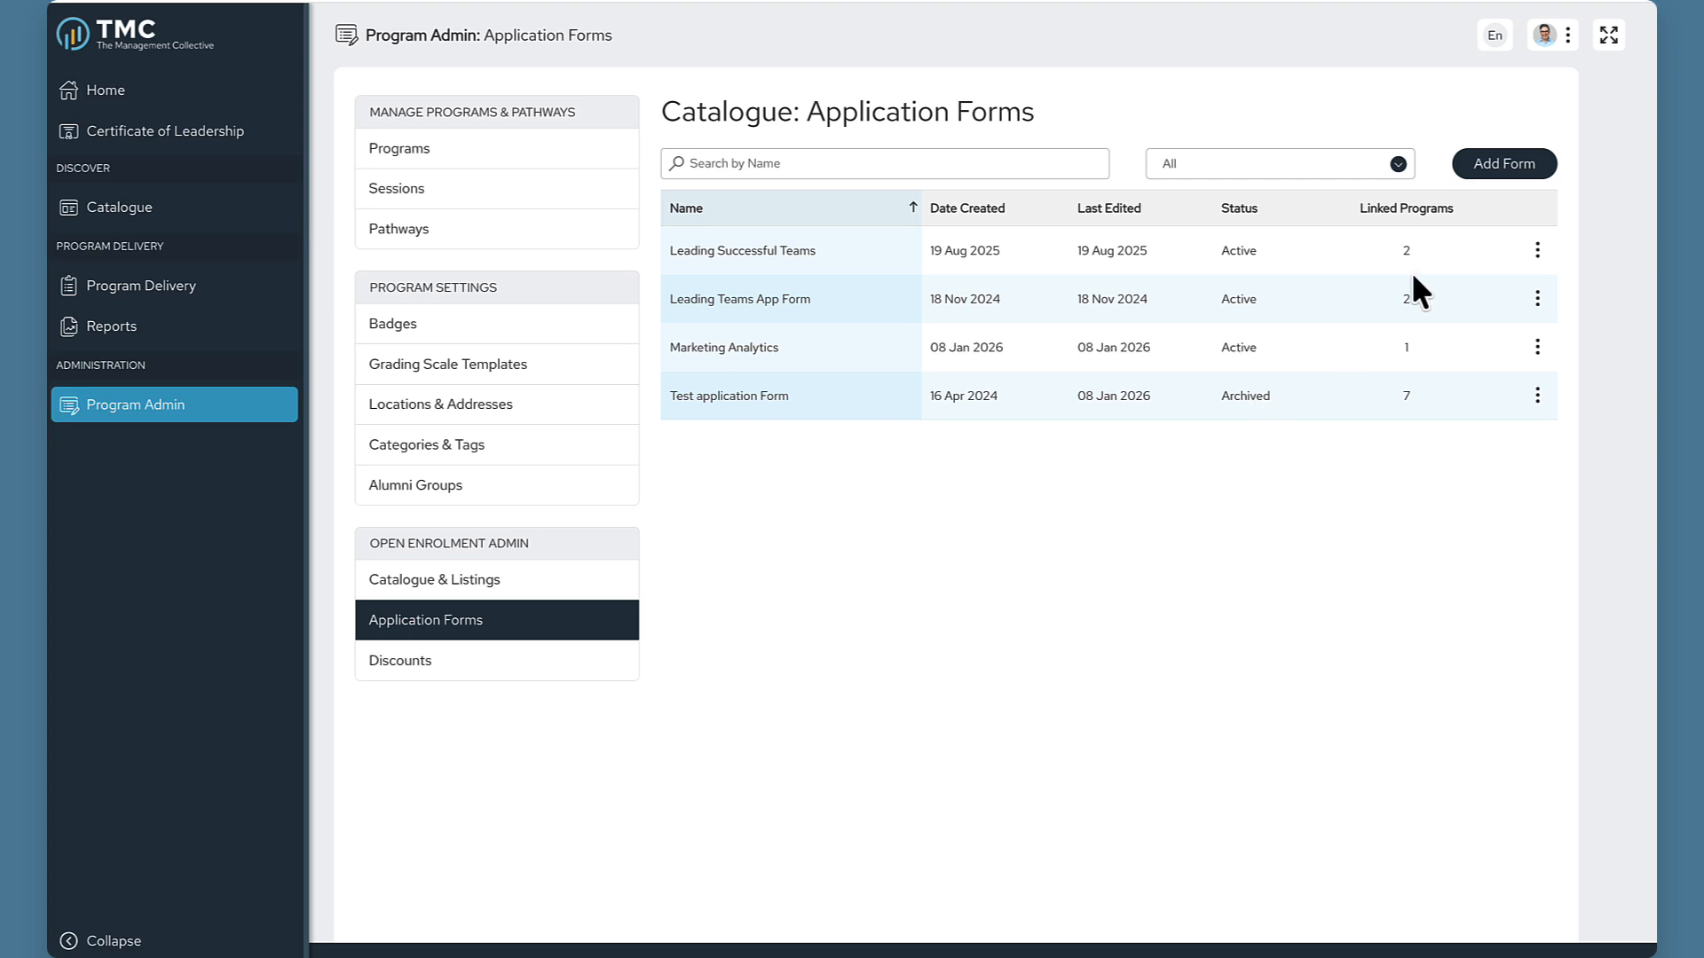
{"action": "left_click", "coordinate": [1495, 163]}
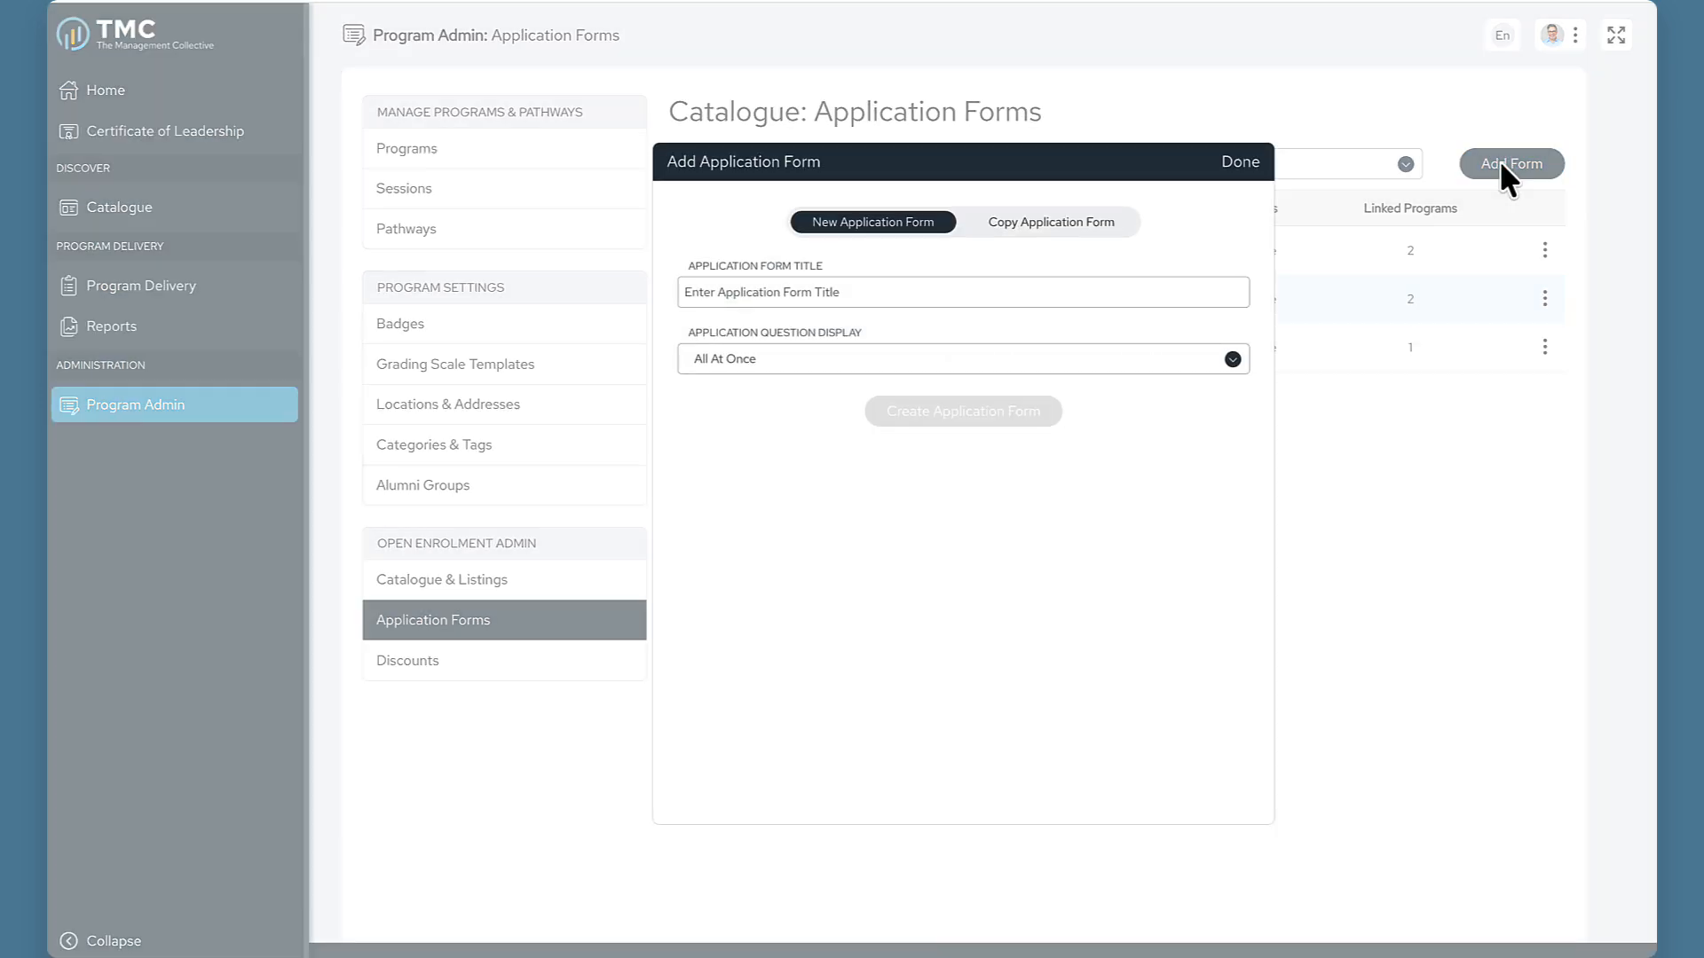
{"action": "left_click", "coordinate": [1240, 165]}
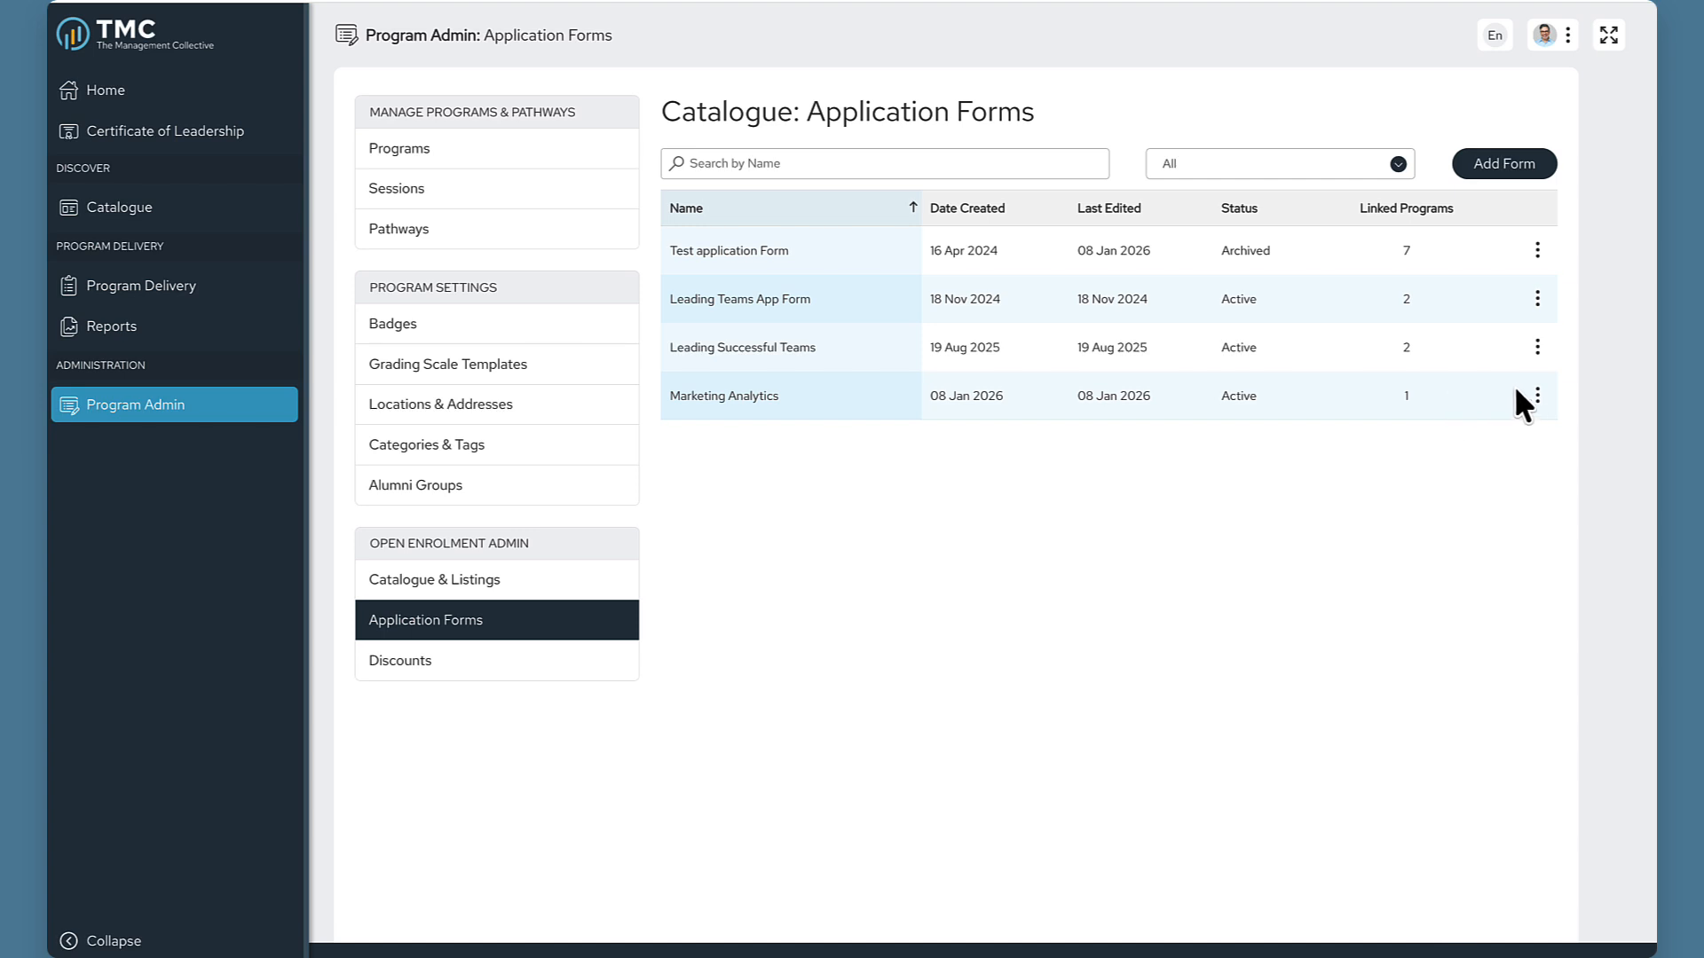
Open the Marketing Analytics application form for editing.
{"action": "left_click", "coordinate": [1537, 399]}
{"action": "left_click", "coordinate": [1448, 431]}
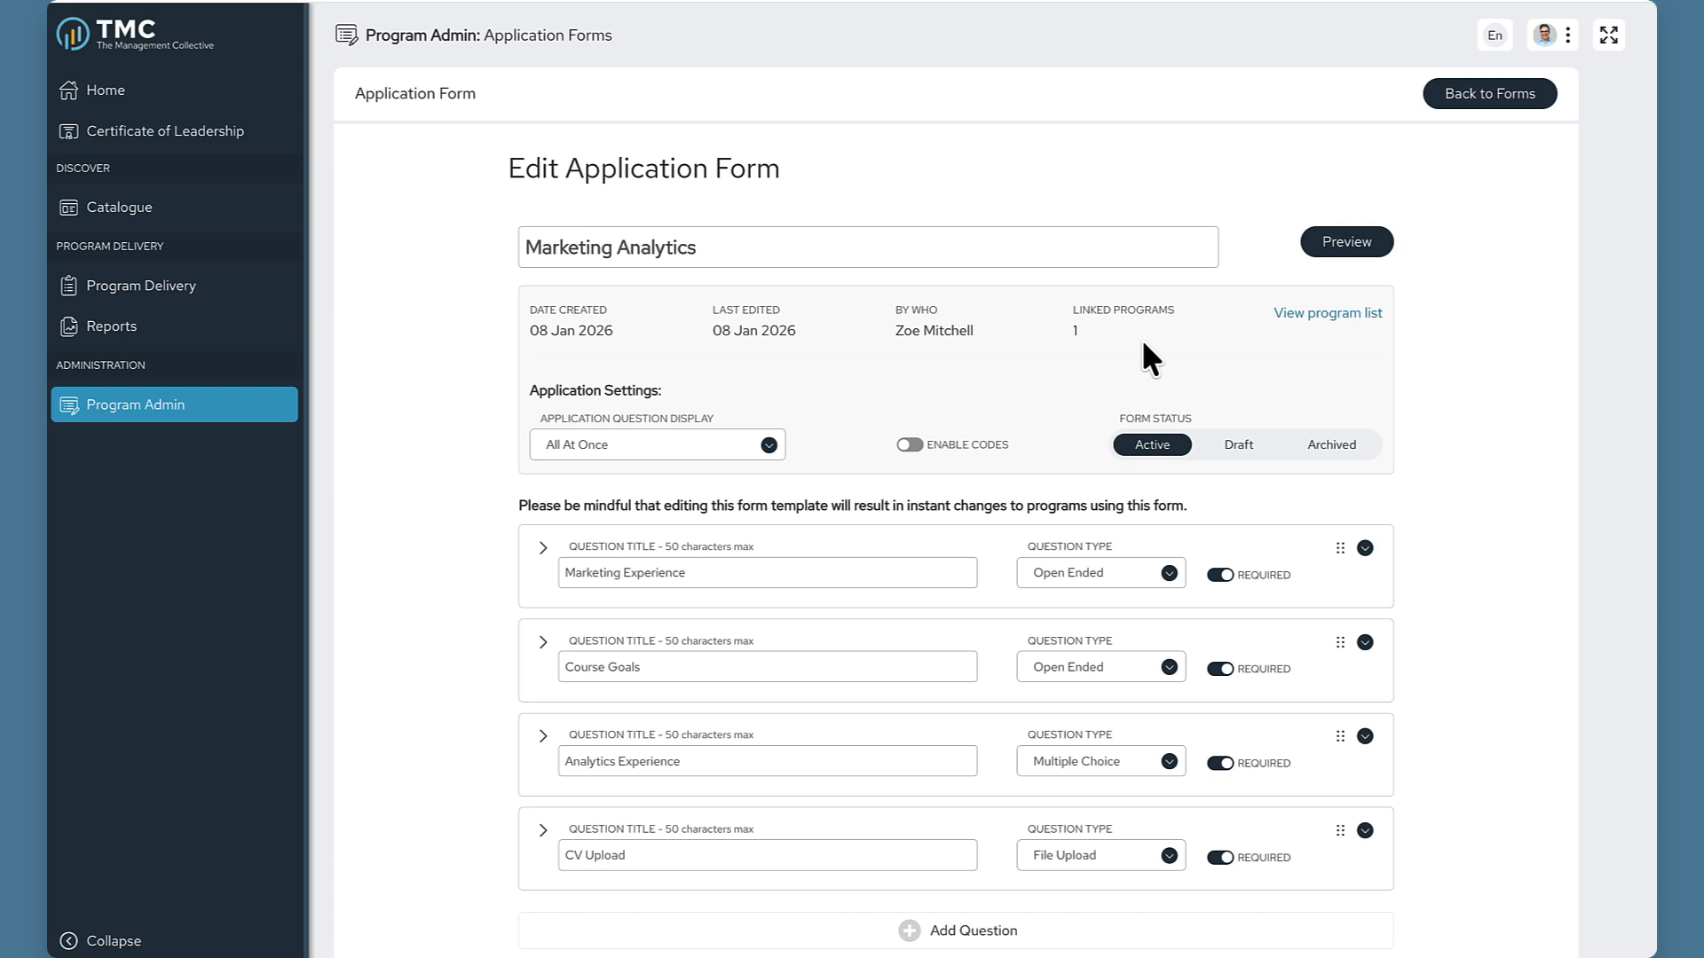
{"action": "scroll", "coordinate": [763, 493], "scroll_direction": "down", "scroll_amount": 1}
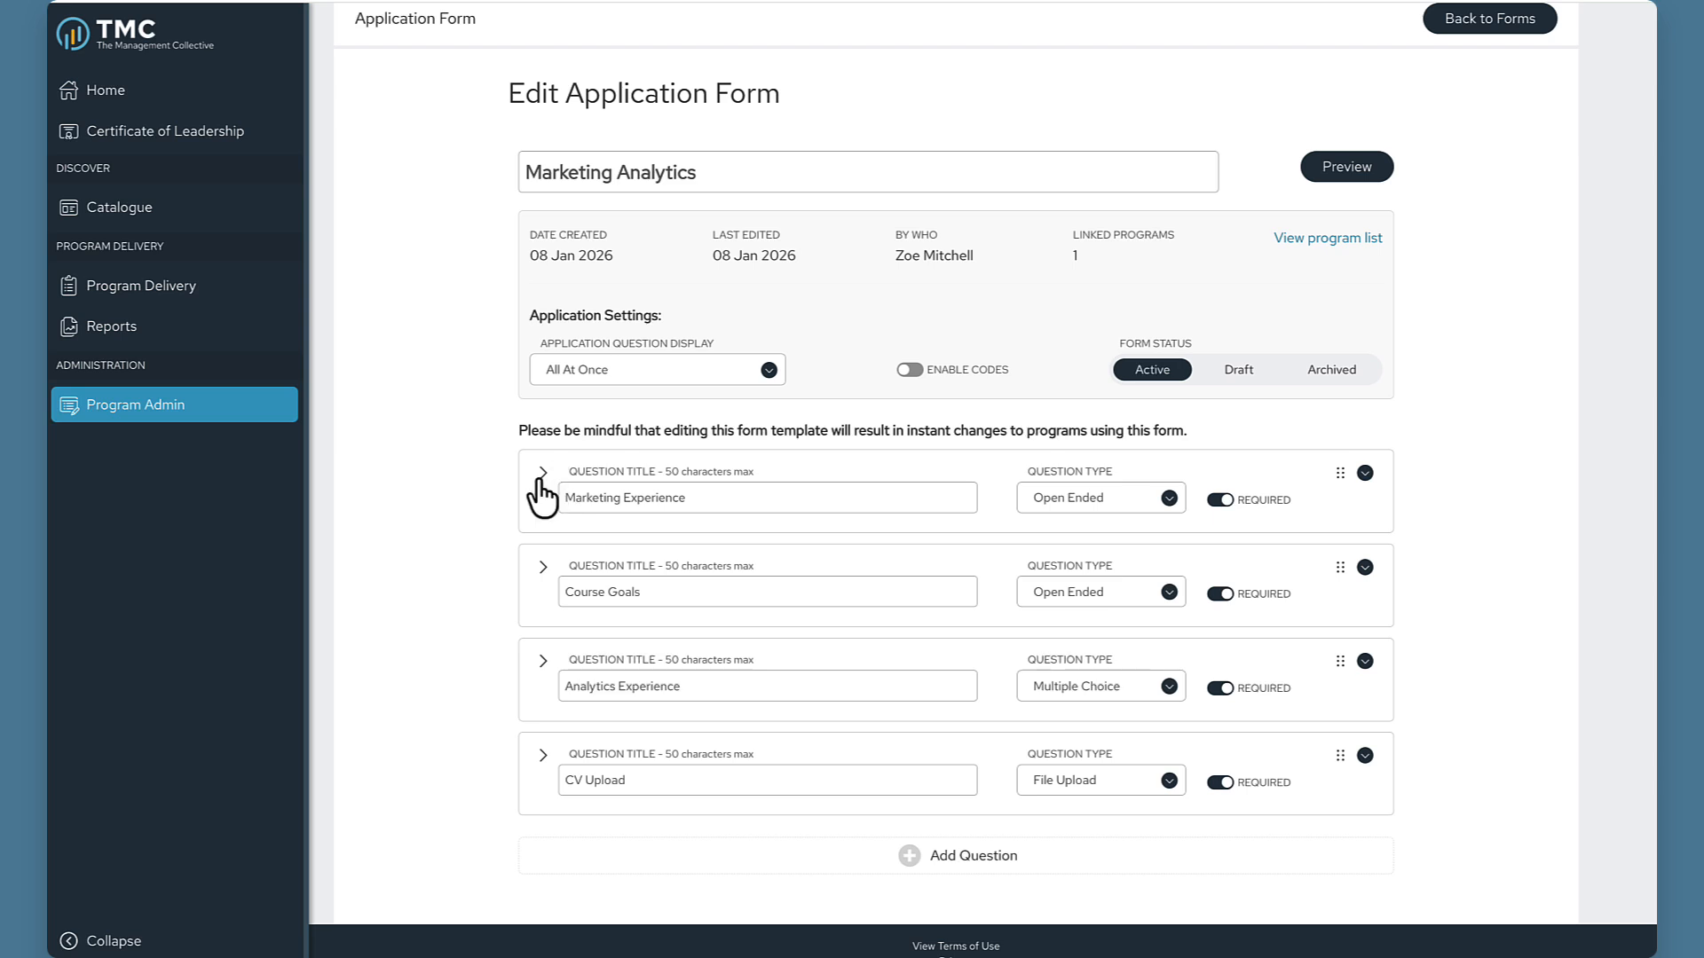
Examine the form's question display options, the Enable Codes setting and the details of the Marketing Experience question.
{"action": "left_click", "coordinate": [769, 370]}
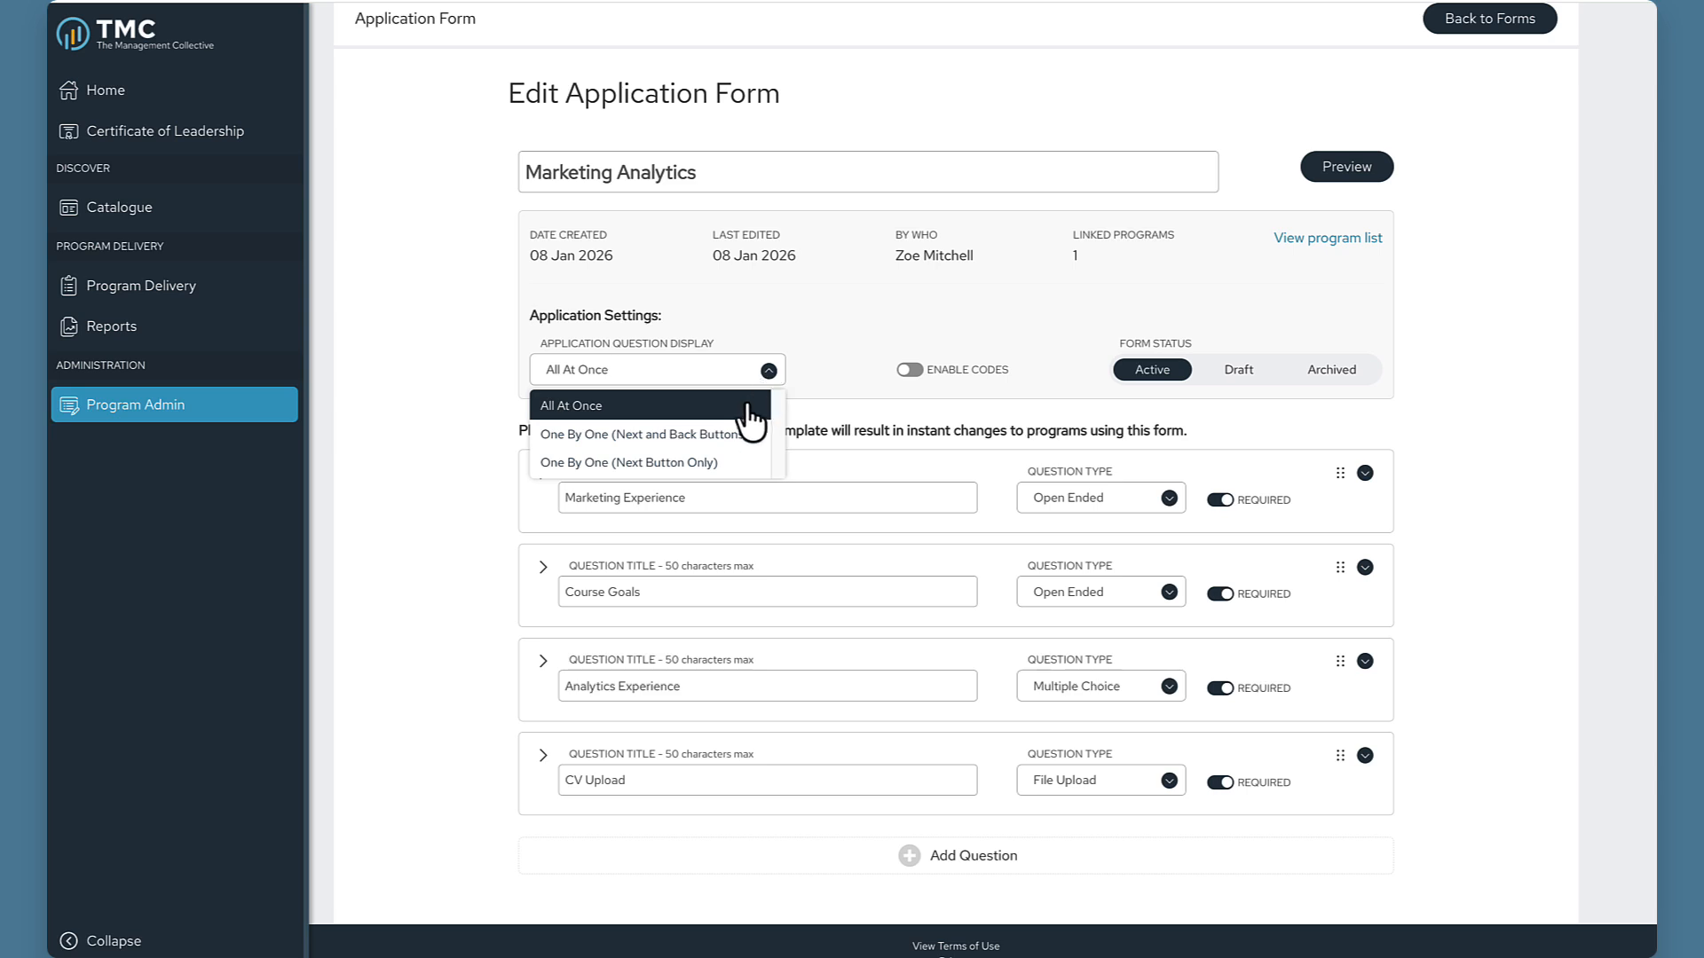
{"action": "left_click", "coordinate": [810, 342]}
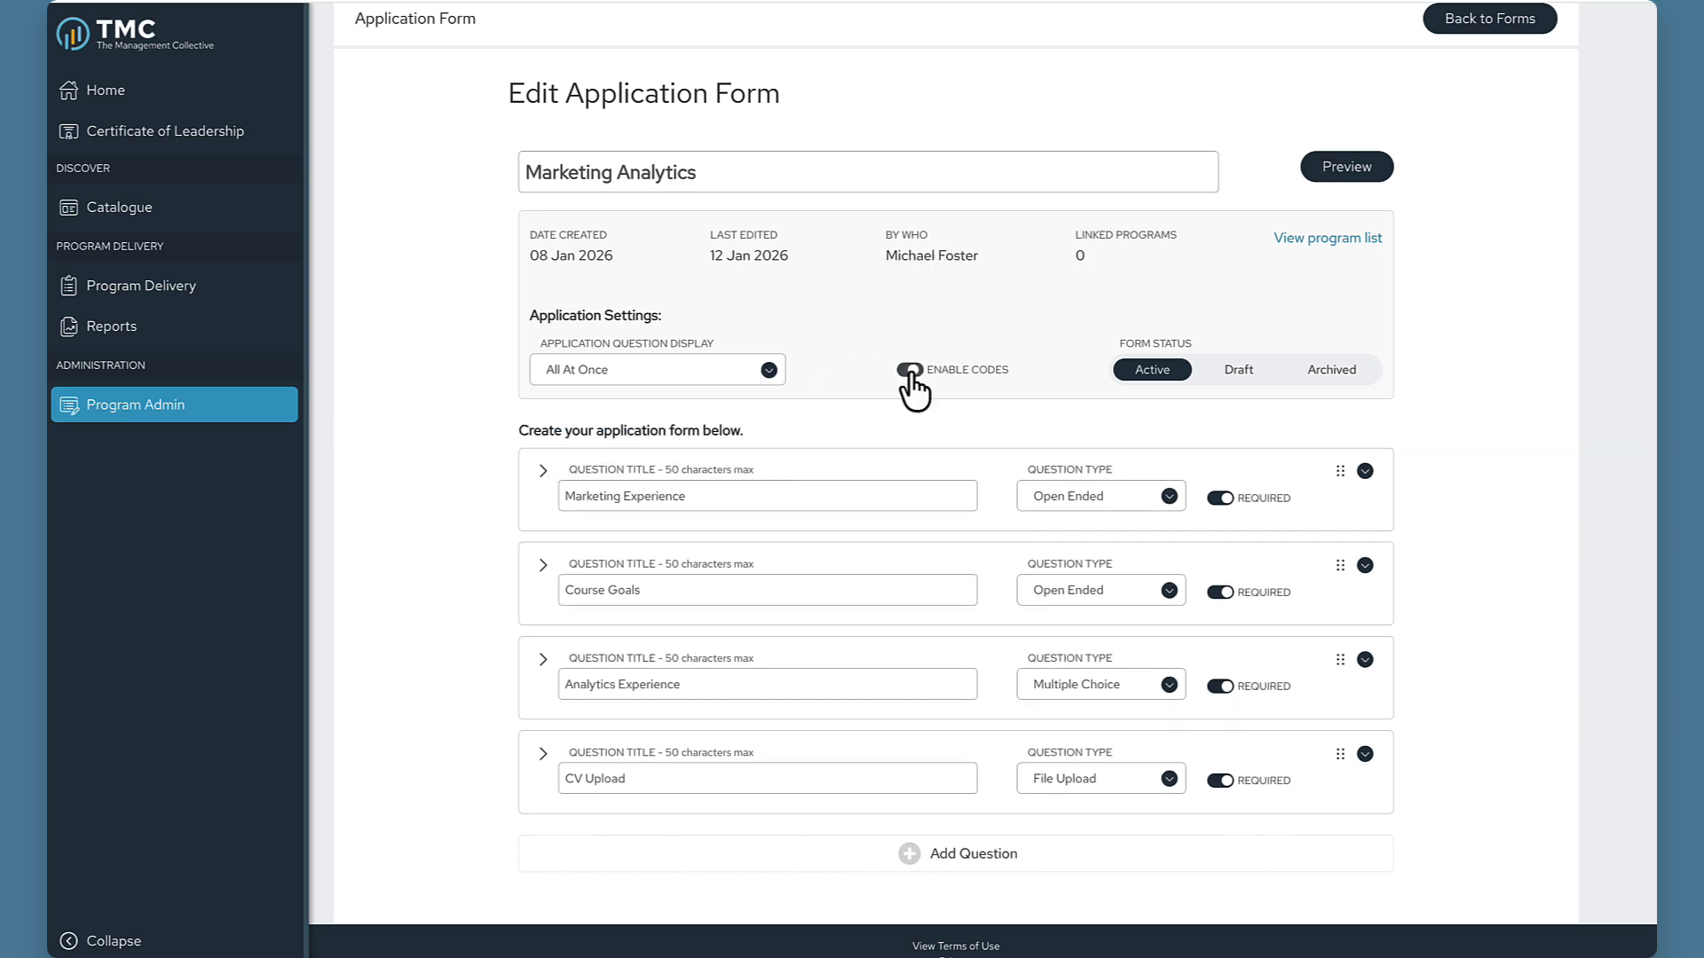
{"action": "left_click", "coordinate": [911, 371]}
{"action": "left_click", "coordinate": [909, 371]}
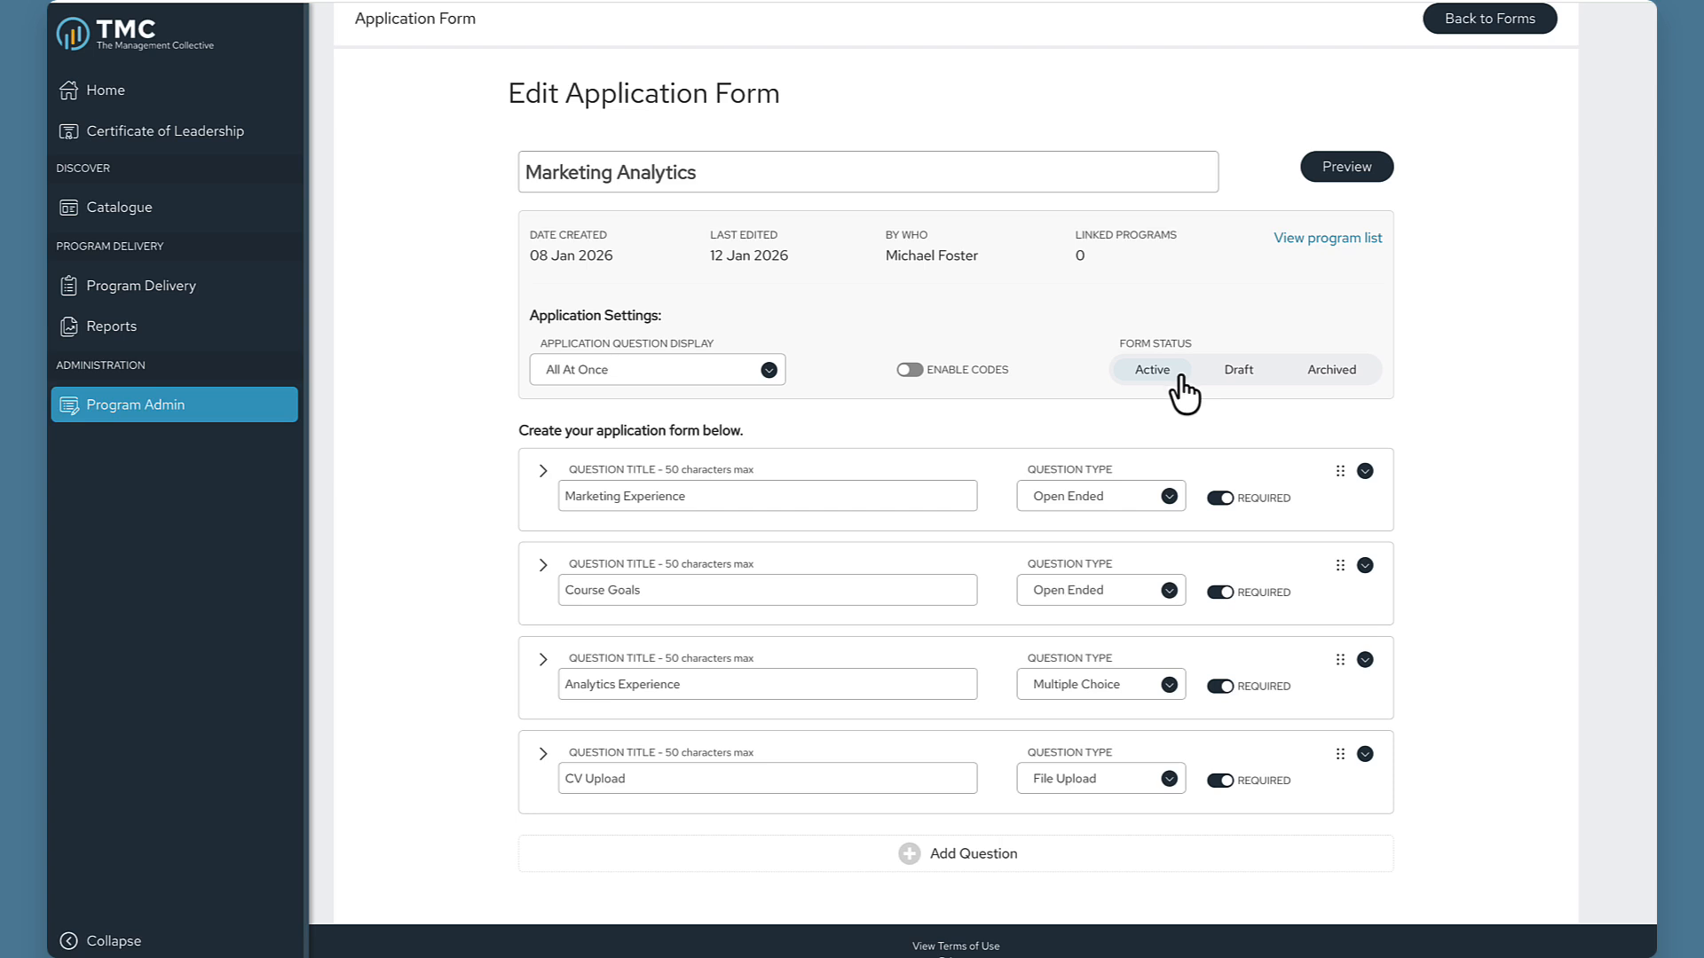
{"action": "left_click", "coordinate": [544, 468]}
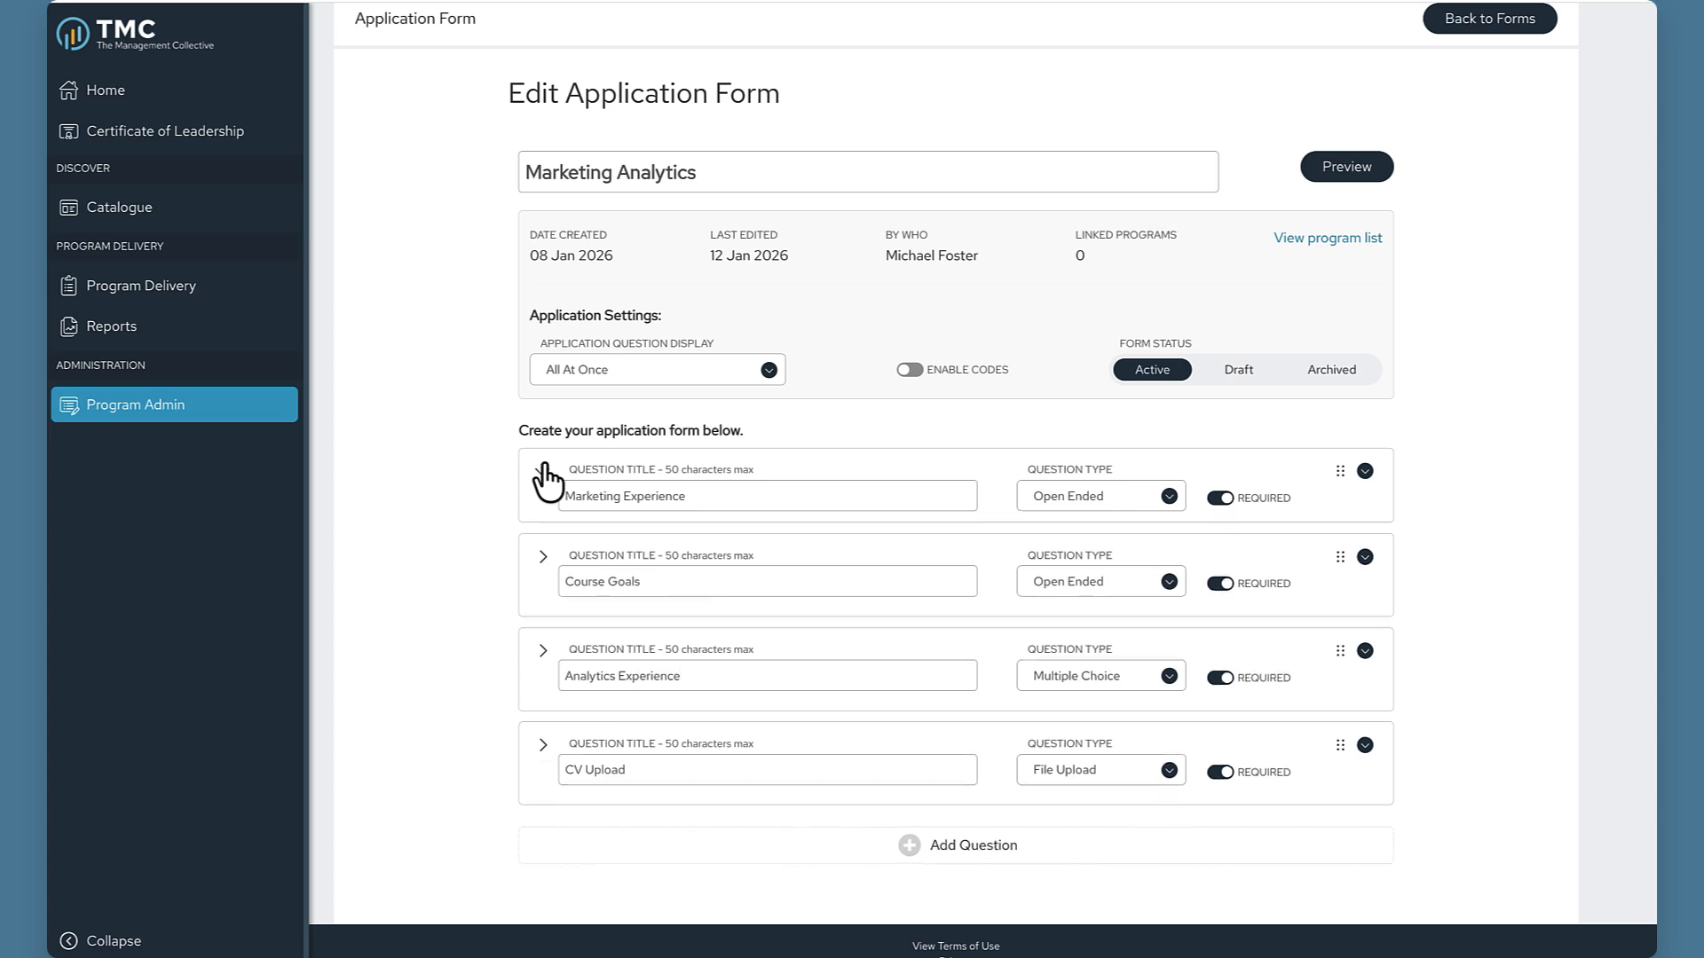
{"action": "left_click", "coordinate": [544, 471]}
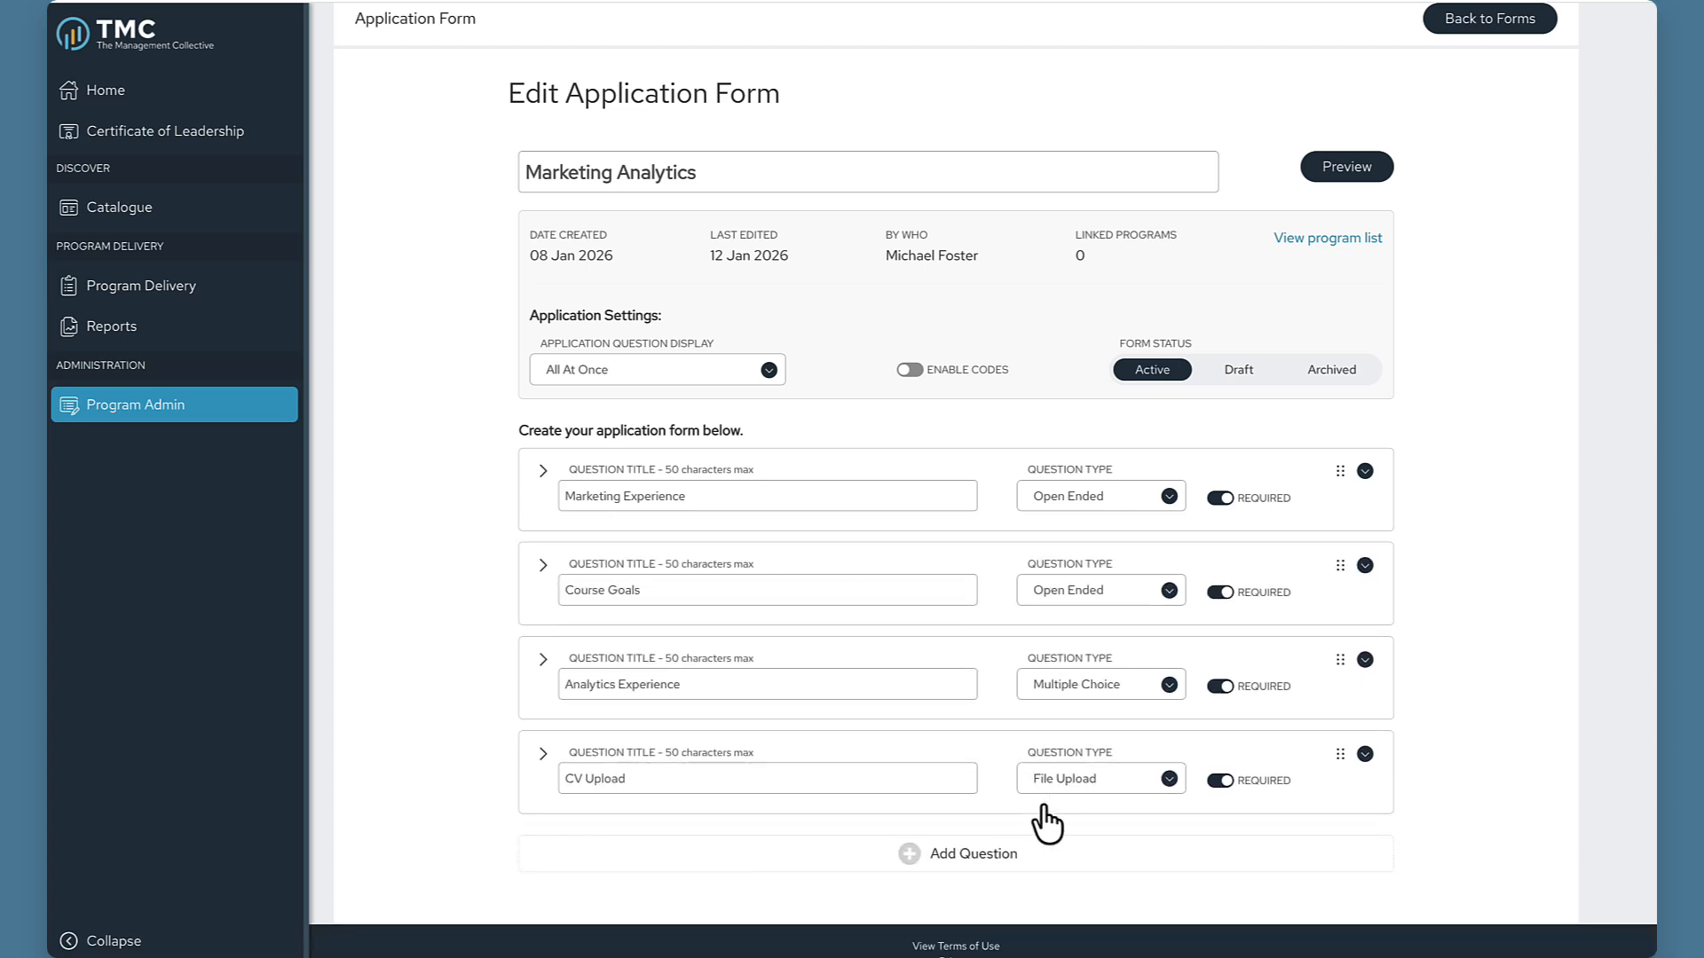
Add a new question to the form, expand its details and review the available question types.
{"action": "left_click", "coordinate": [1005, 854]}
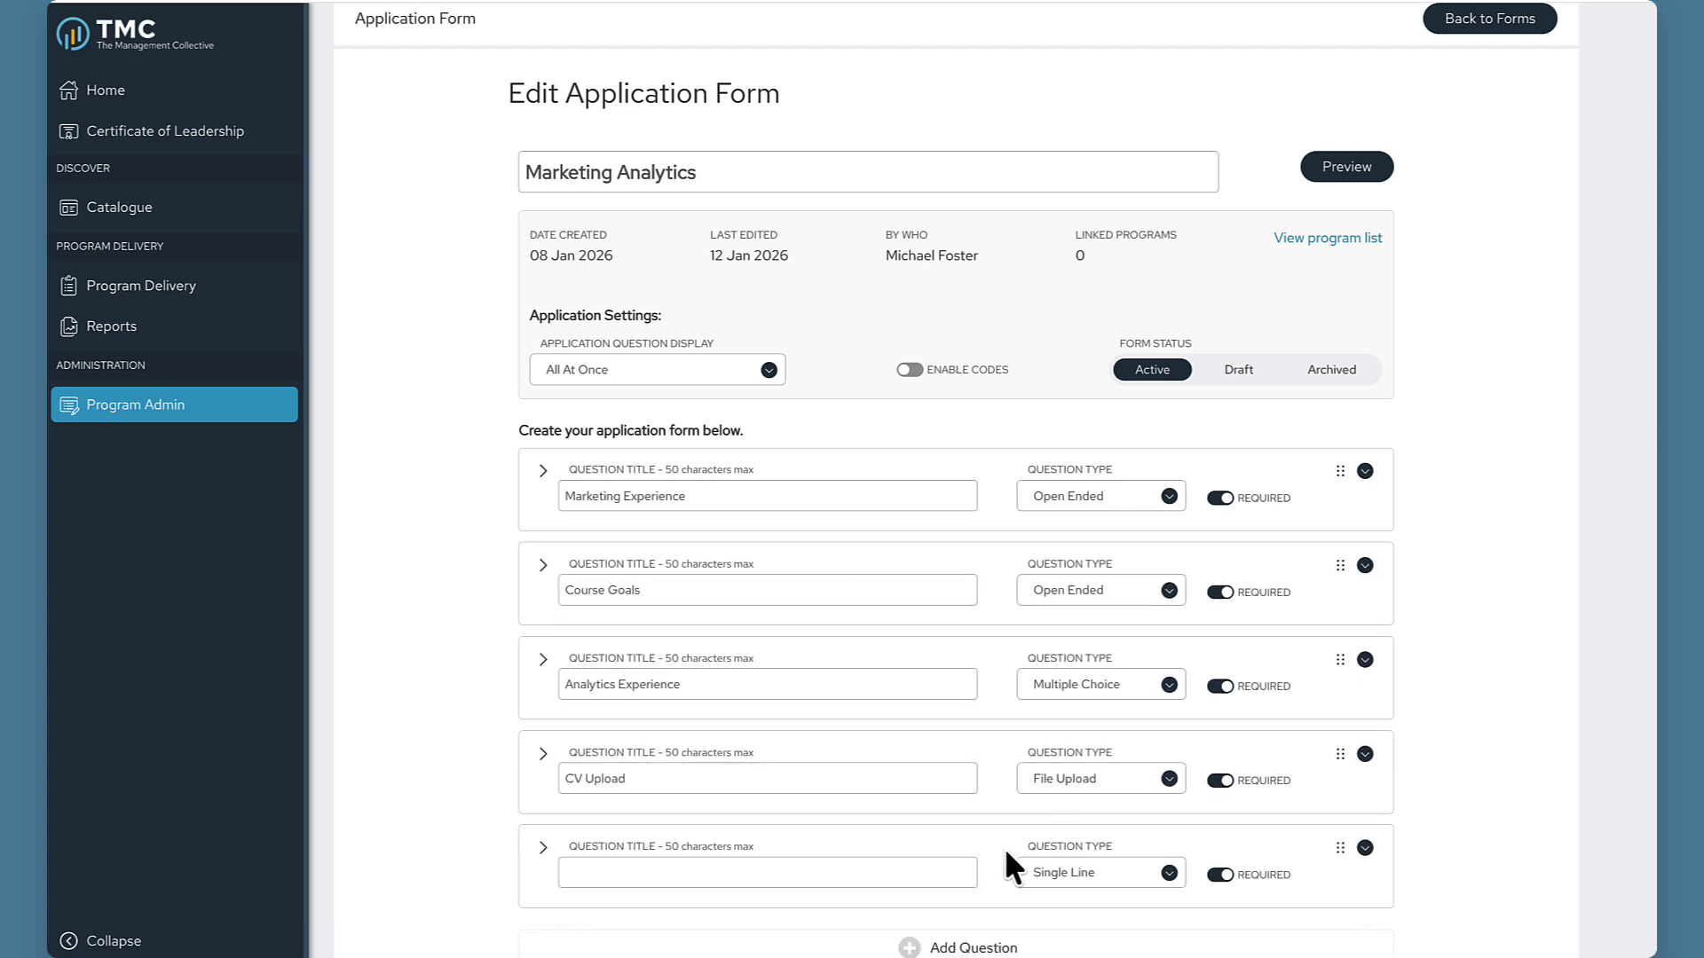
{"action": "scroll", "coordinate": [1005, 848], "scroll_direction": "down", "scroll_amount": 2}
{"action": "left_click", "coordinate": [543, 722]}
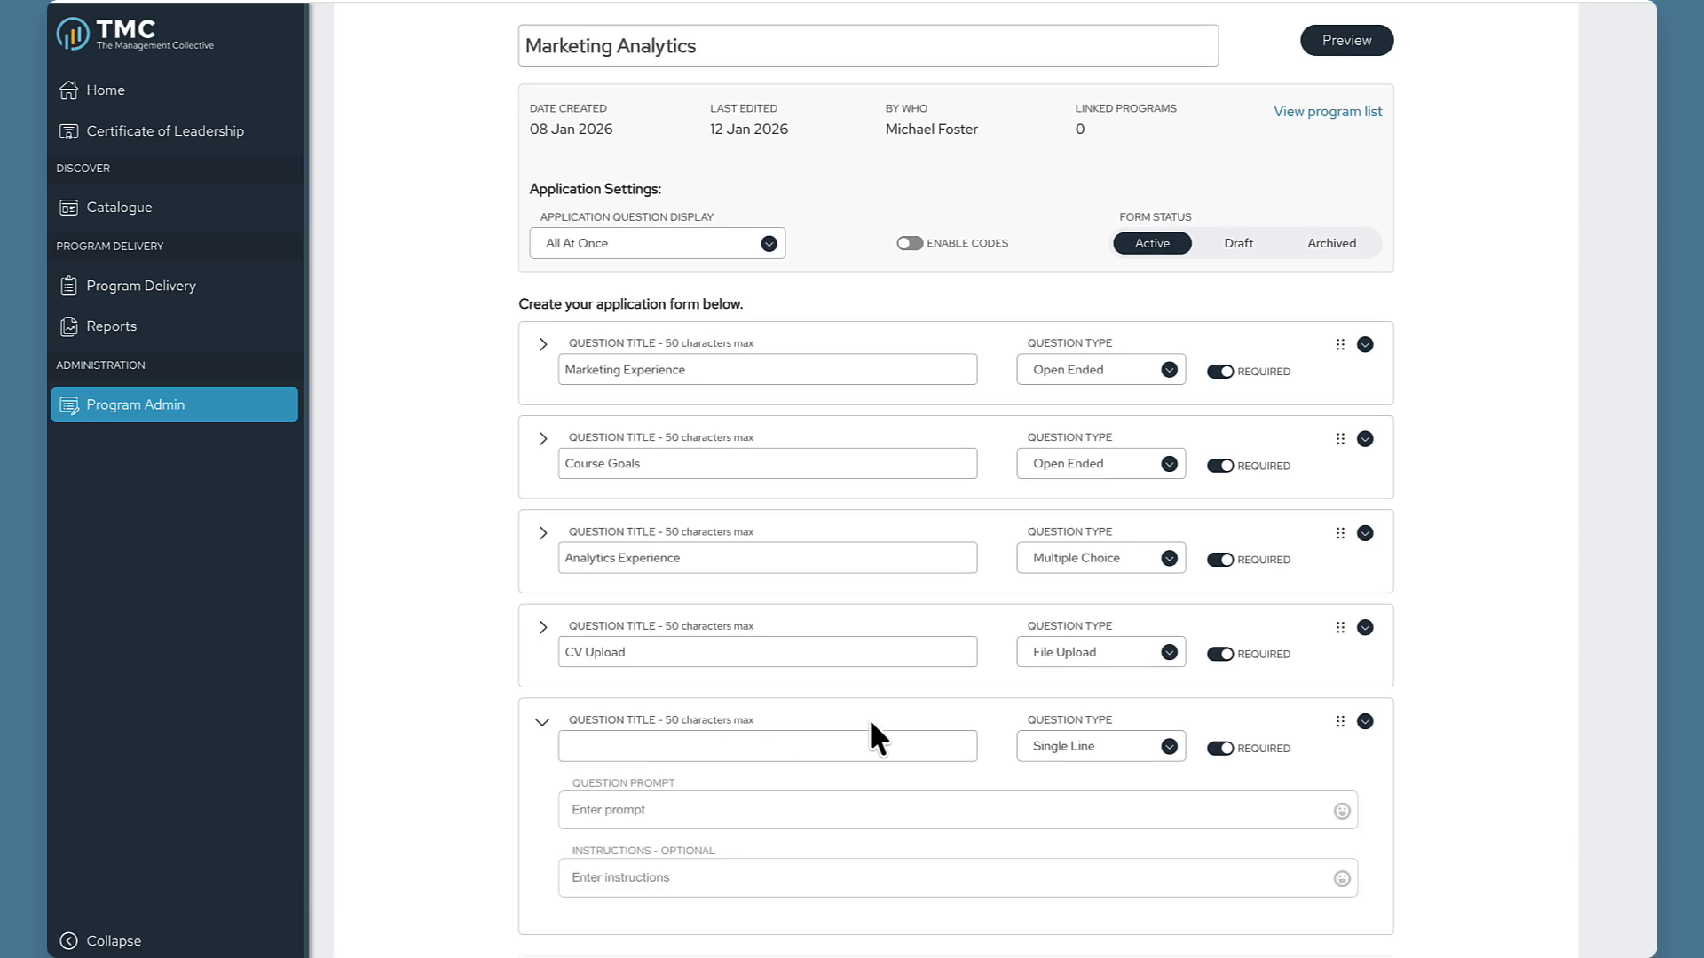
{"action": "scroll", "coordinate": [869, 728], "scroll_direction": "down", "scroll_amount": 2}
{"action": "left_click", "coordinate": [838, 604]}
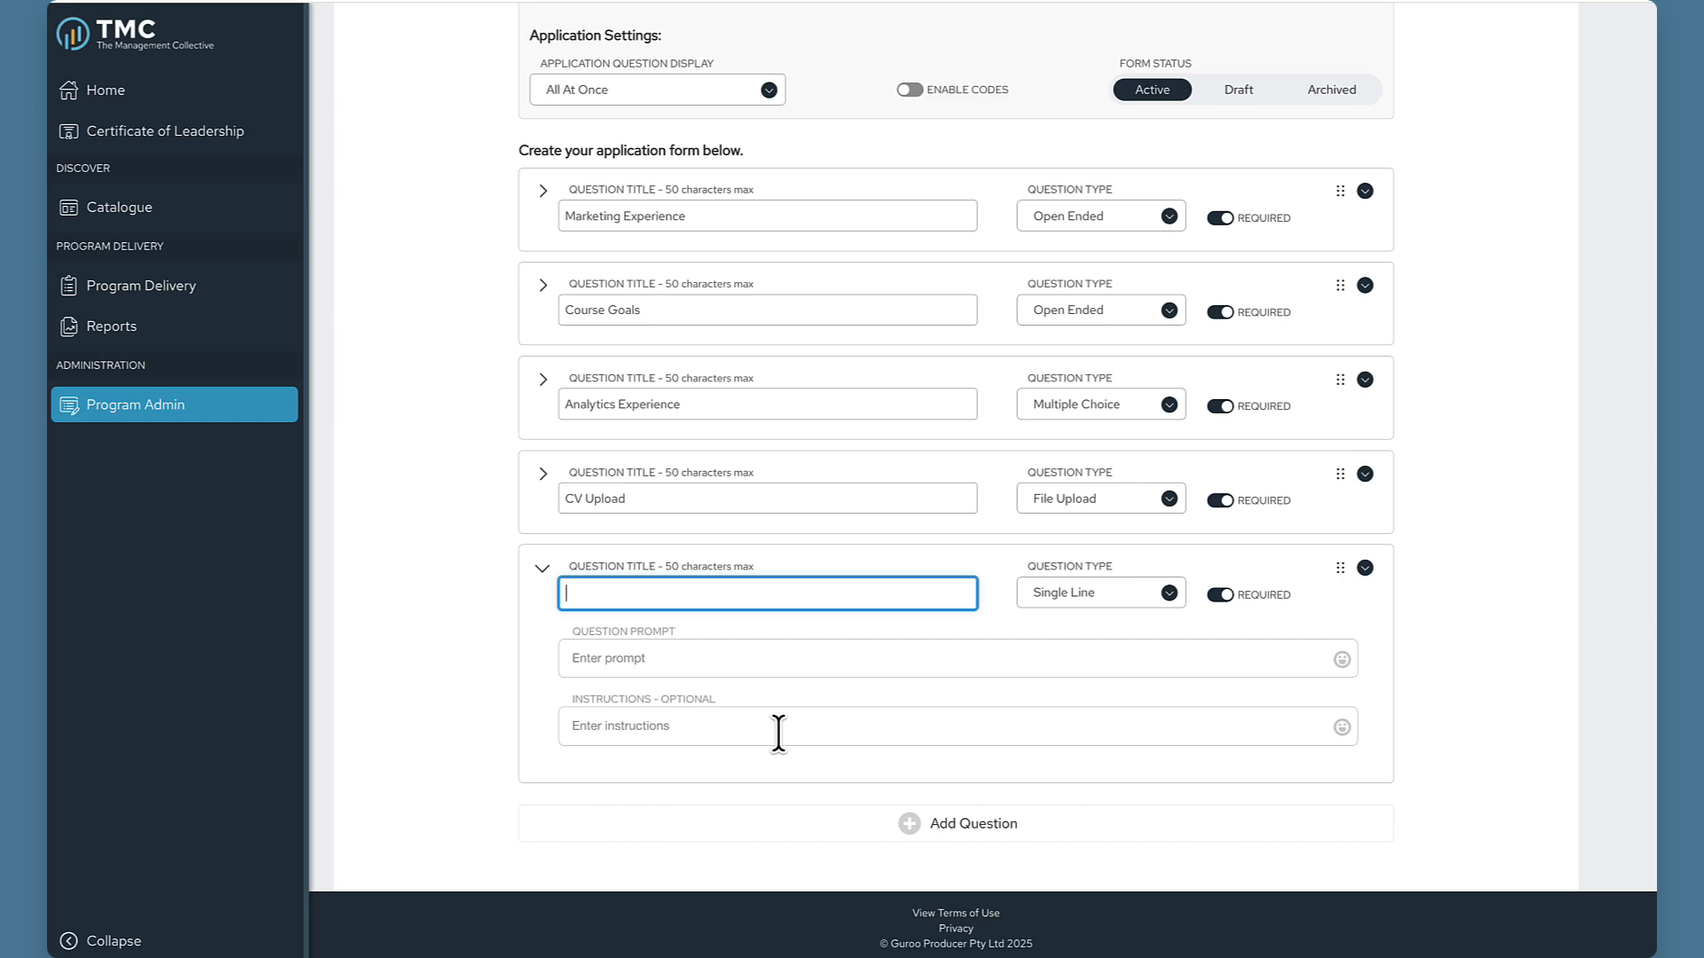
{"action": "left_click", "coordinate": [1169, 594]}
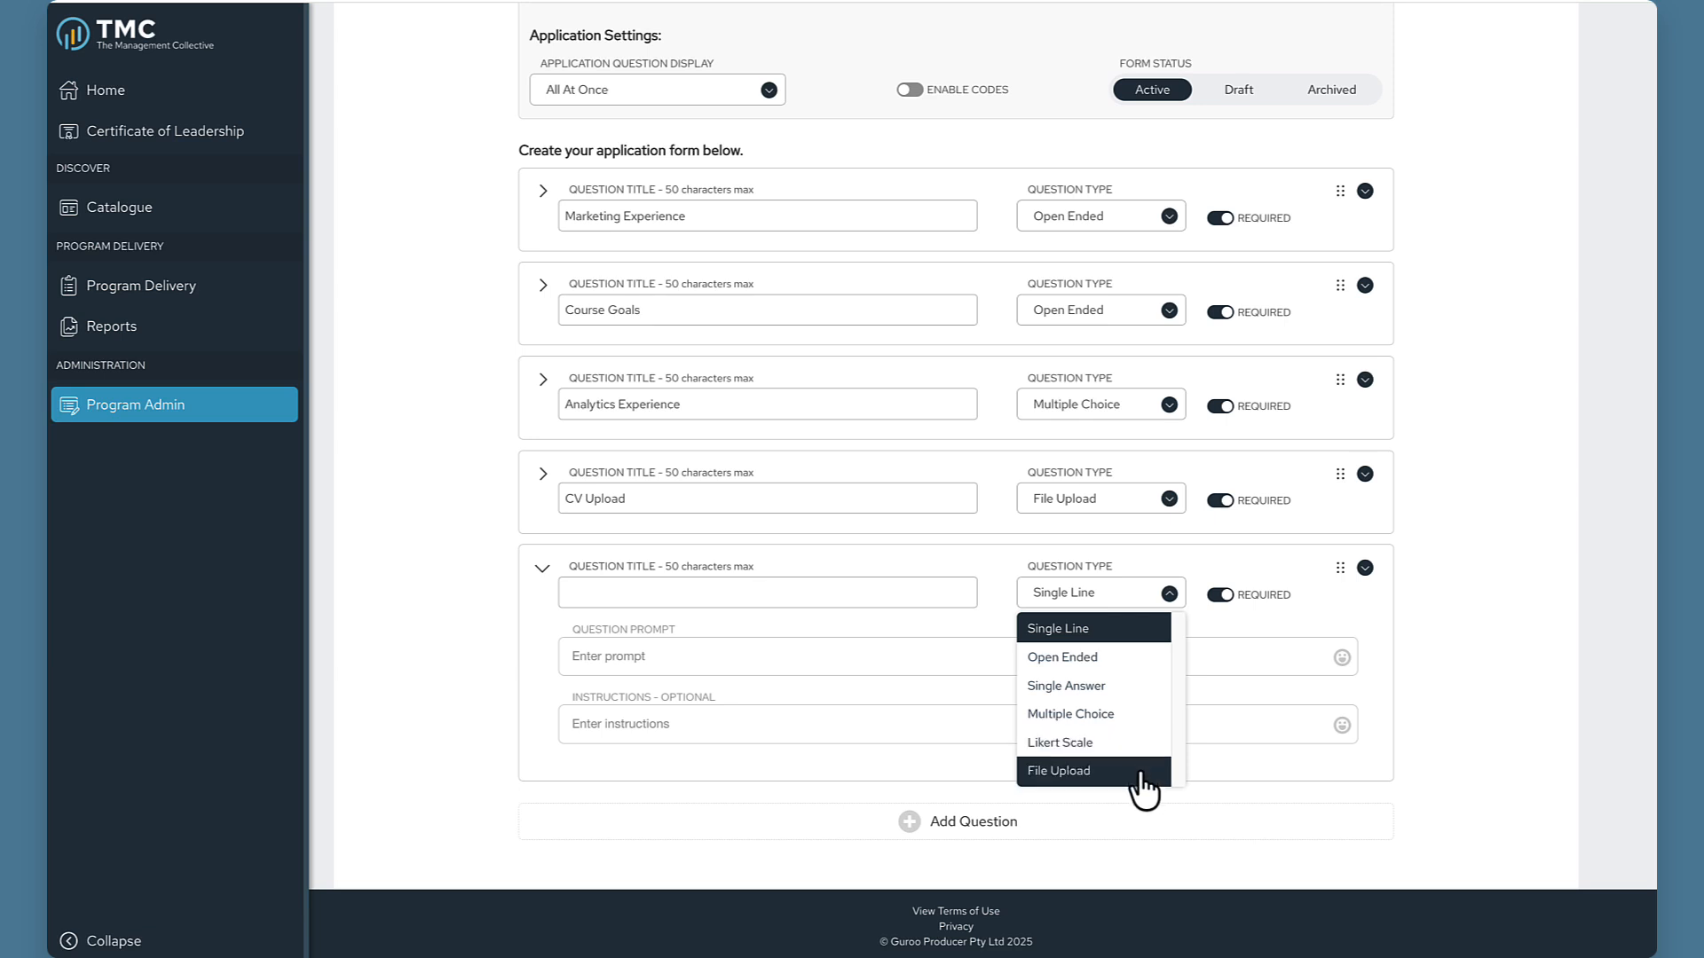
{"action": "left_click", "coordinate": [1141, 857]}
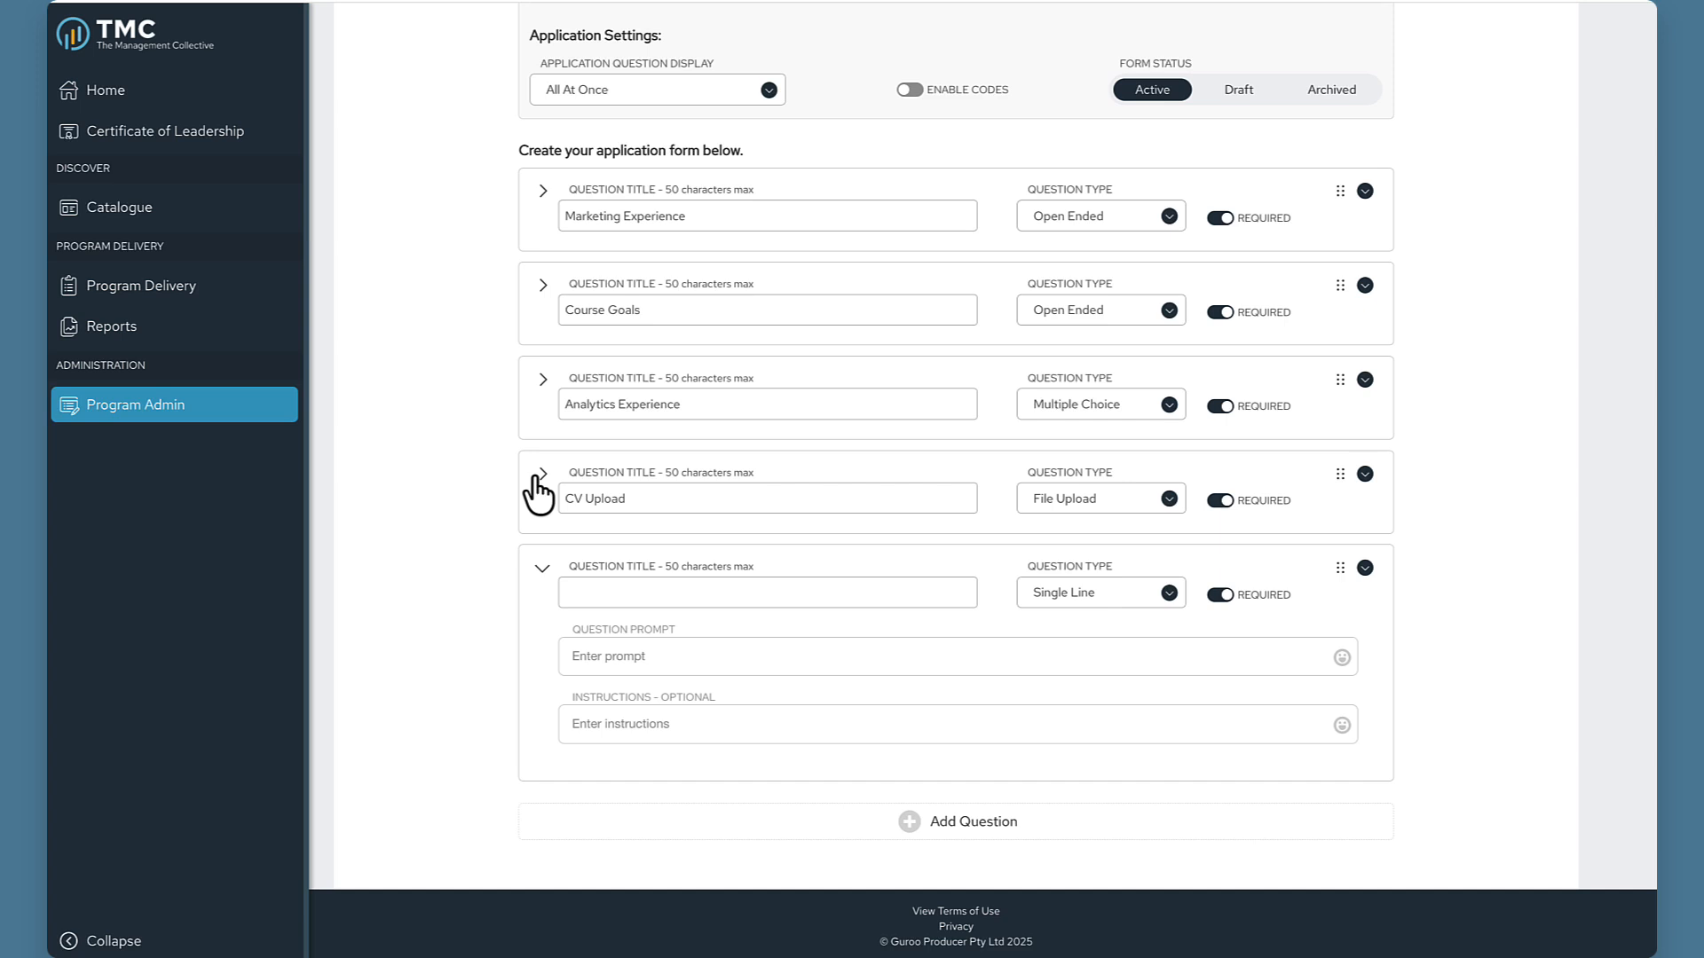
Preview the Marketing Analytics application form.
{"action": "scroll", "coordinate": [538, 493], "scroll_direction": "up", "scroll_amount": 4}
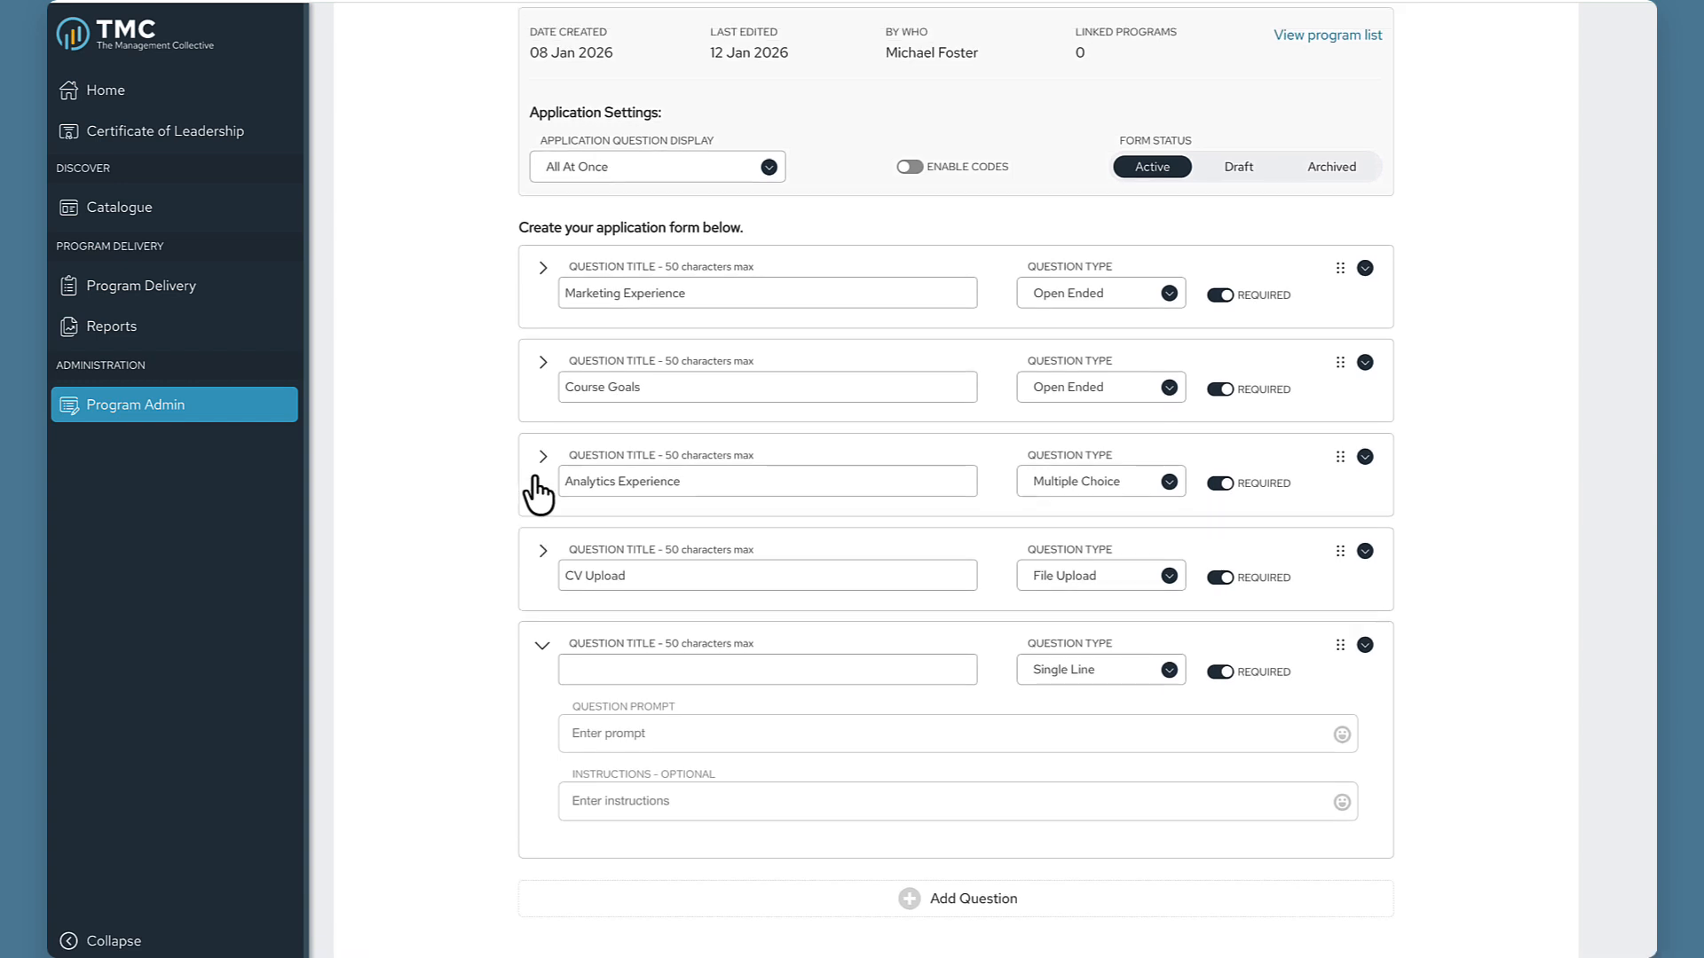
{"action": "scroll", "coordinate": [536, 479], "scroll_direction": "up", "scroll_amount": 1}
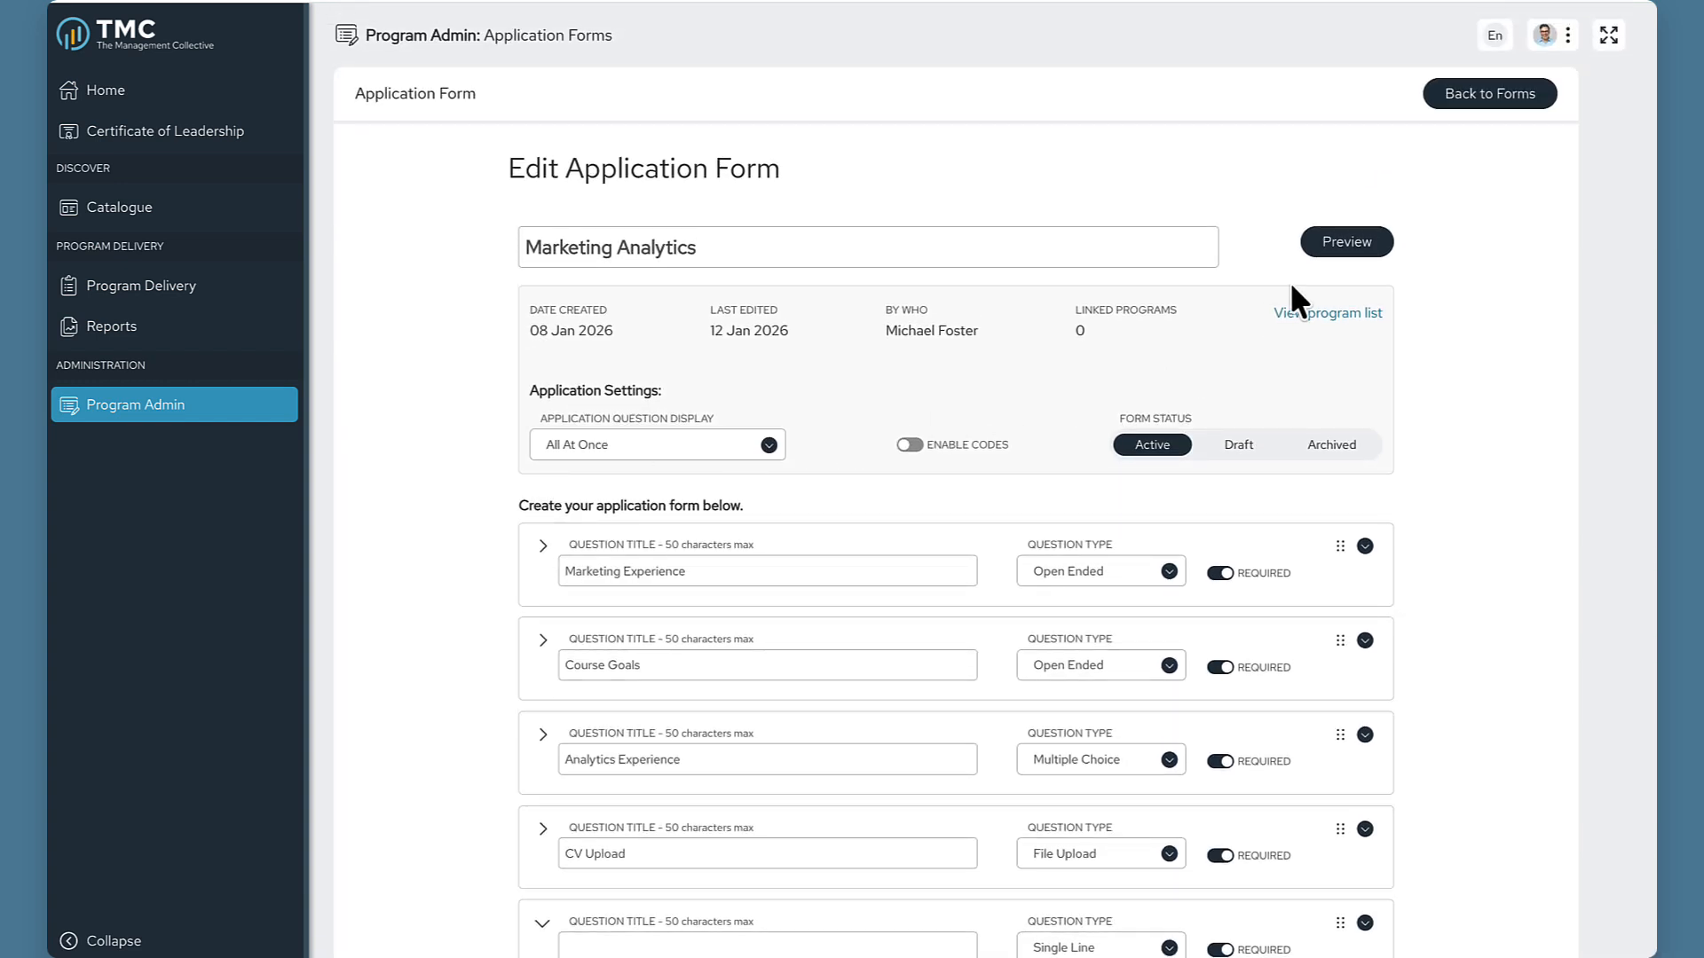
{"action": "left_click", "coordinate": [1334, 249]}
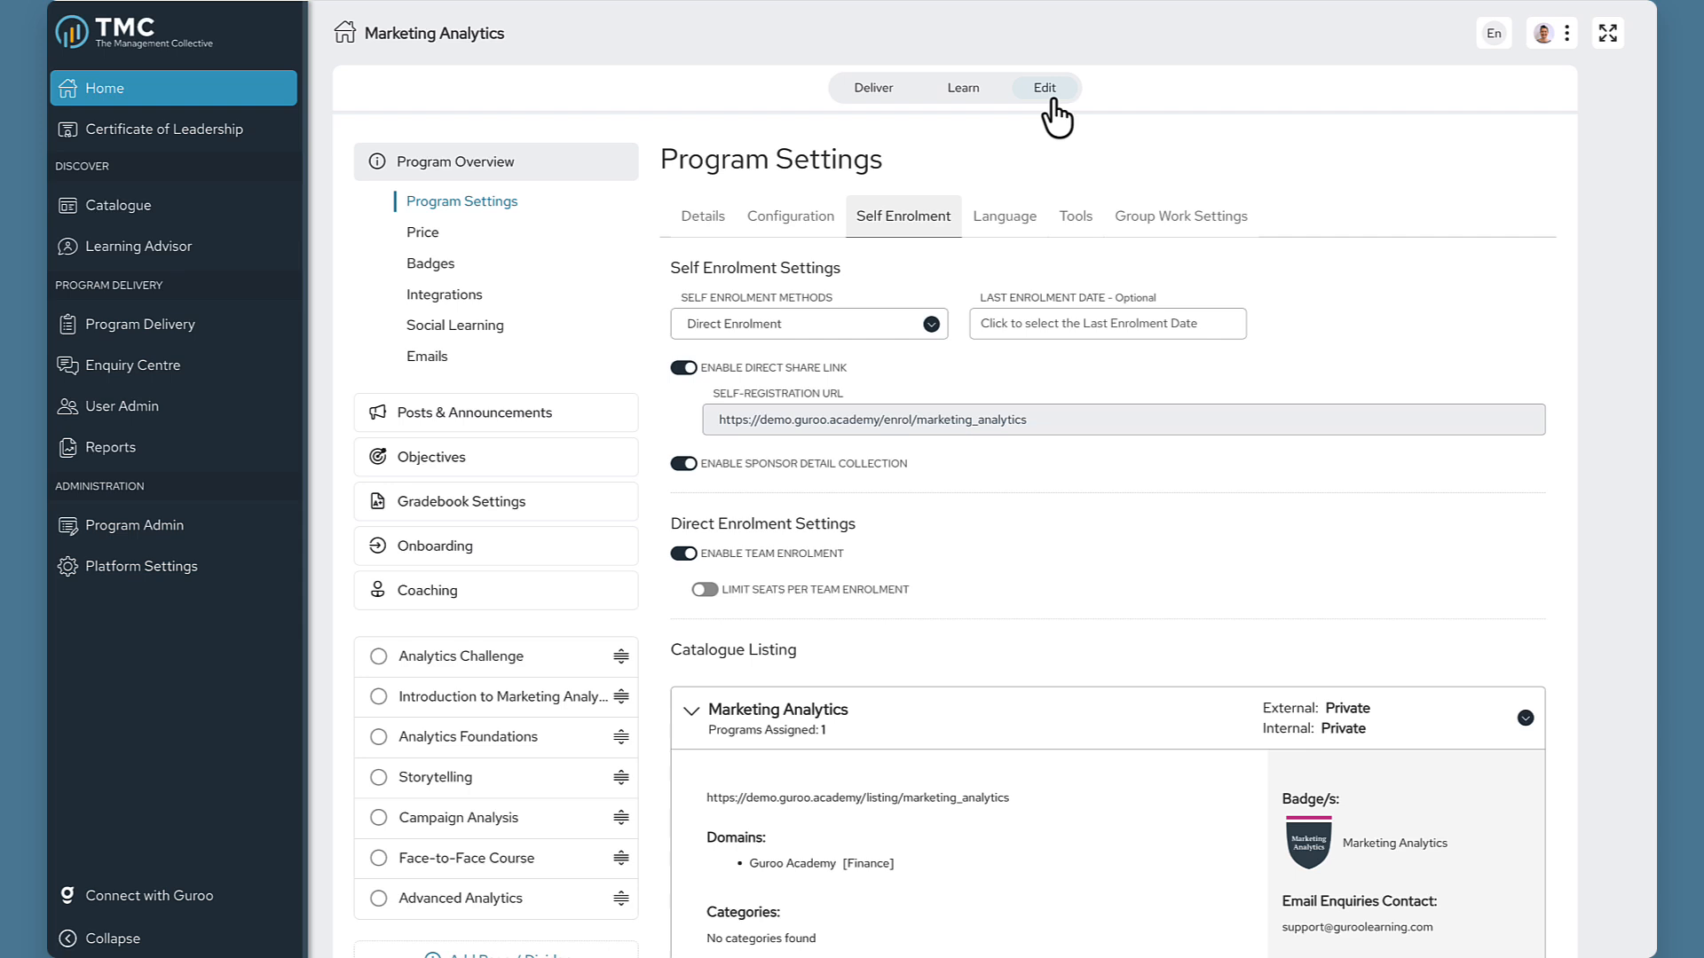
Edit the Marketing Analytics program and set its self enrolment method to Application Only.
{"action": "left_click", "coordinate": [1049, 100]}
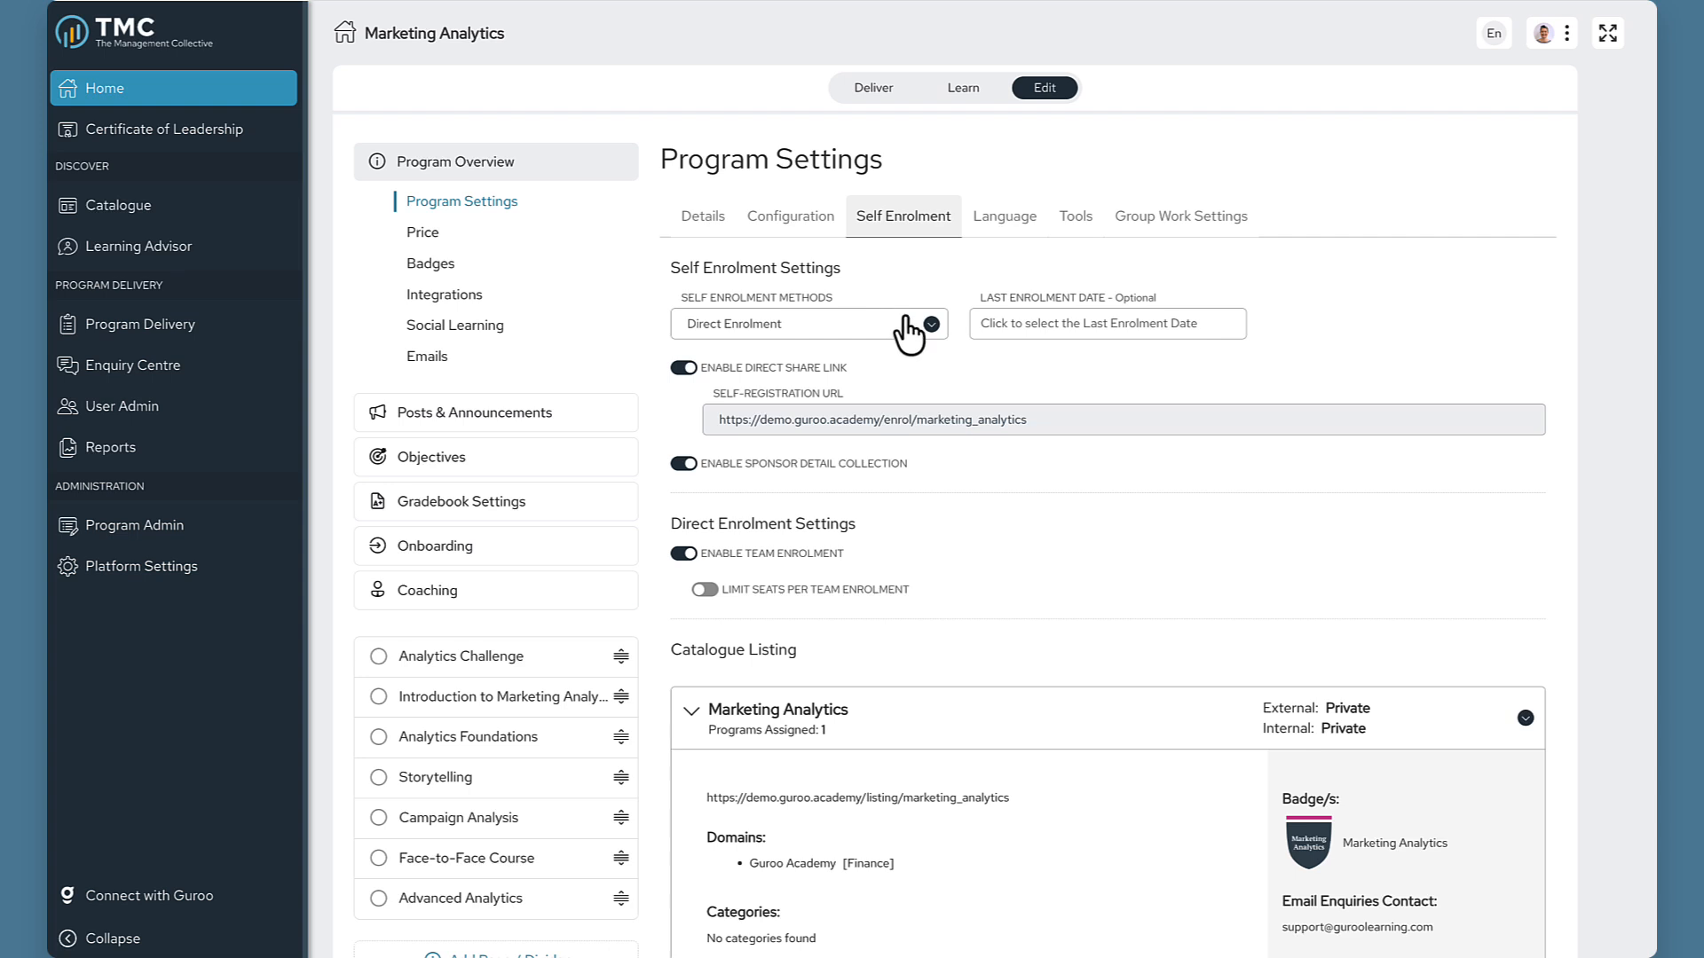
{"action": "left_click", "coordinate": [915, 328]}
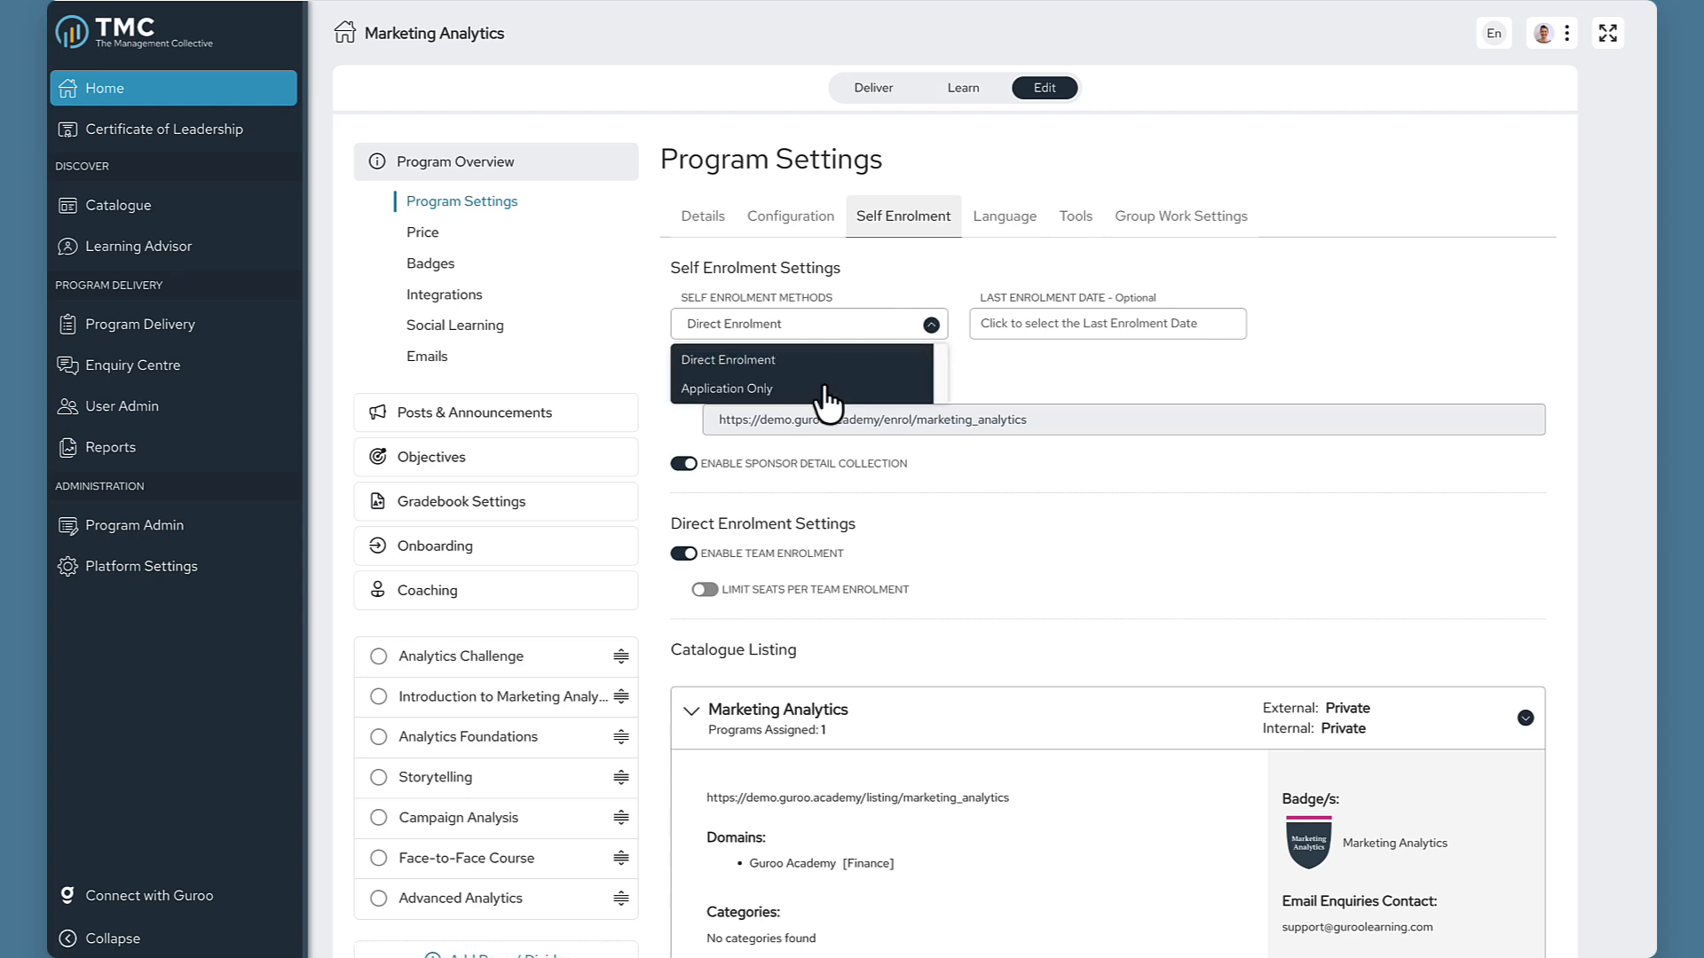
{"action": "left_click", "coordinate": [818, 389]}
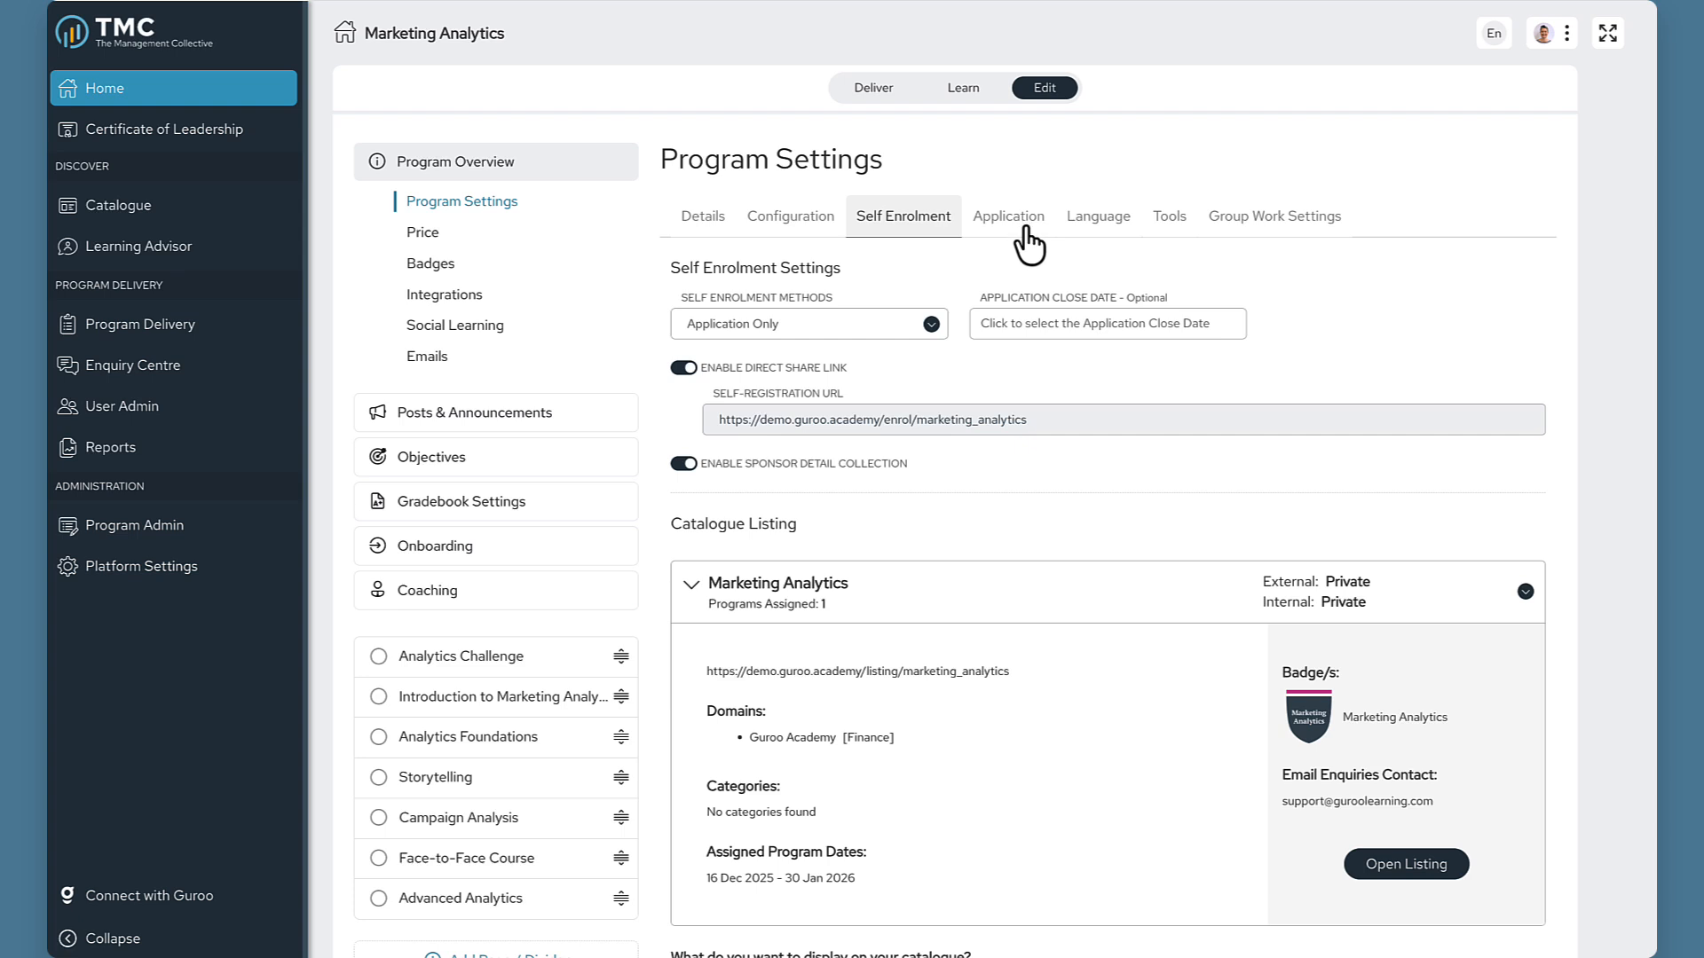
In the program's application settings, choose Marketing Analytics as the application form and try the Include LinkedIn URL option.
{"action": "left_click", "coordinate": [1028, 246]}
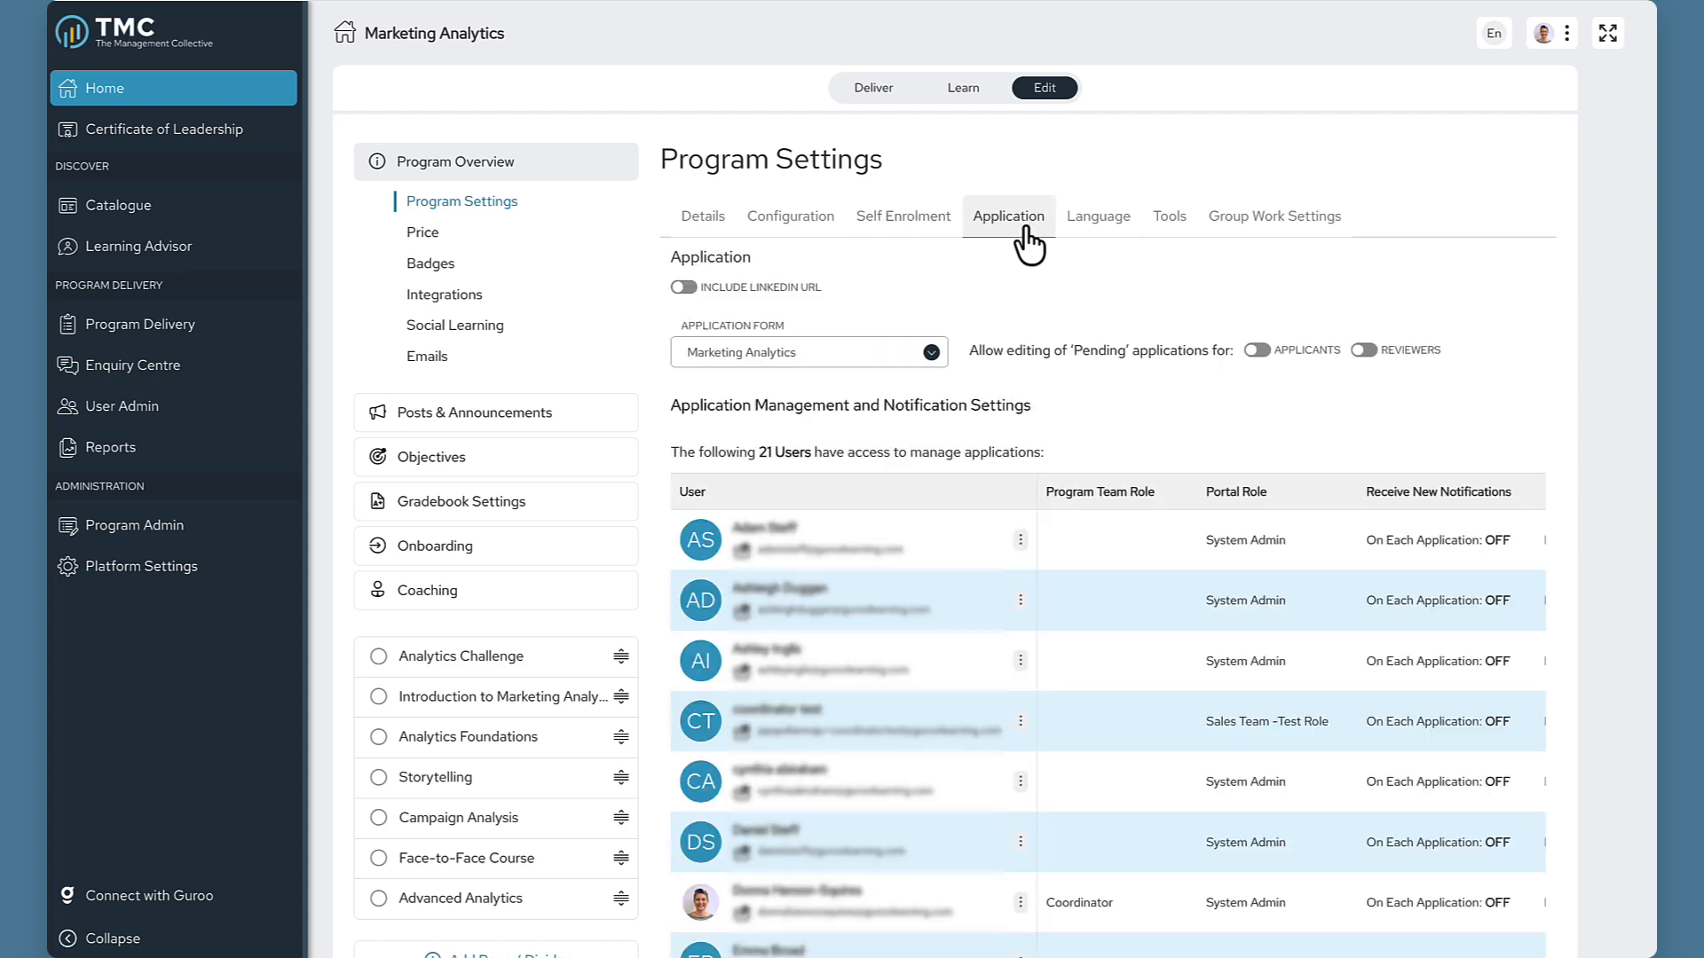
{"action": "left_click", "coordinate": [881, 352]}
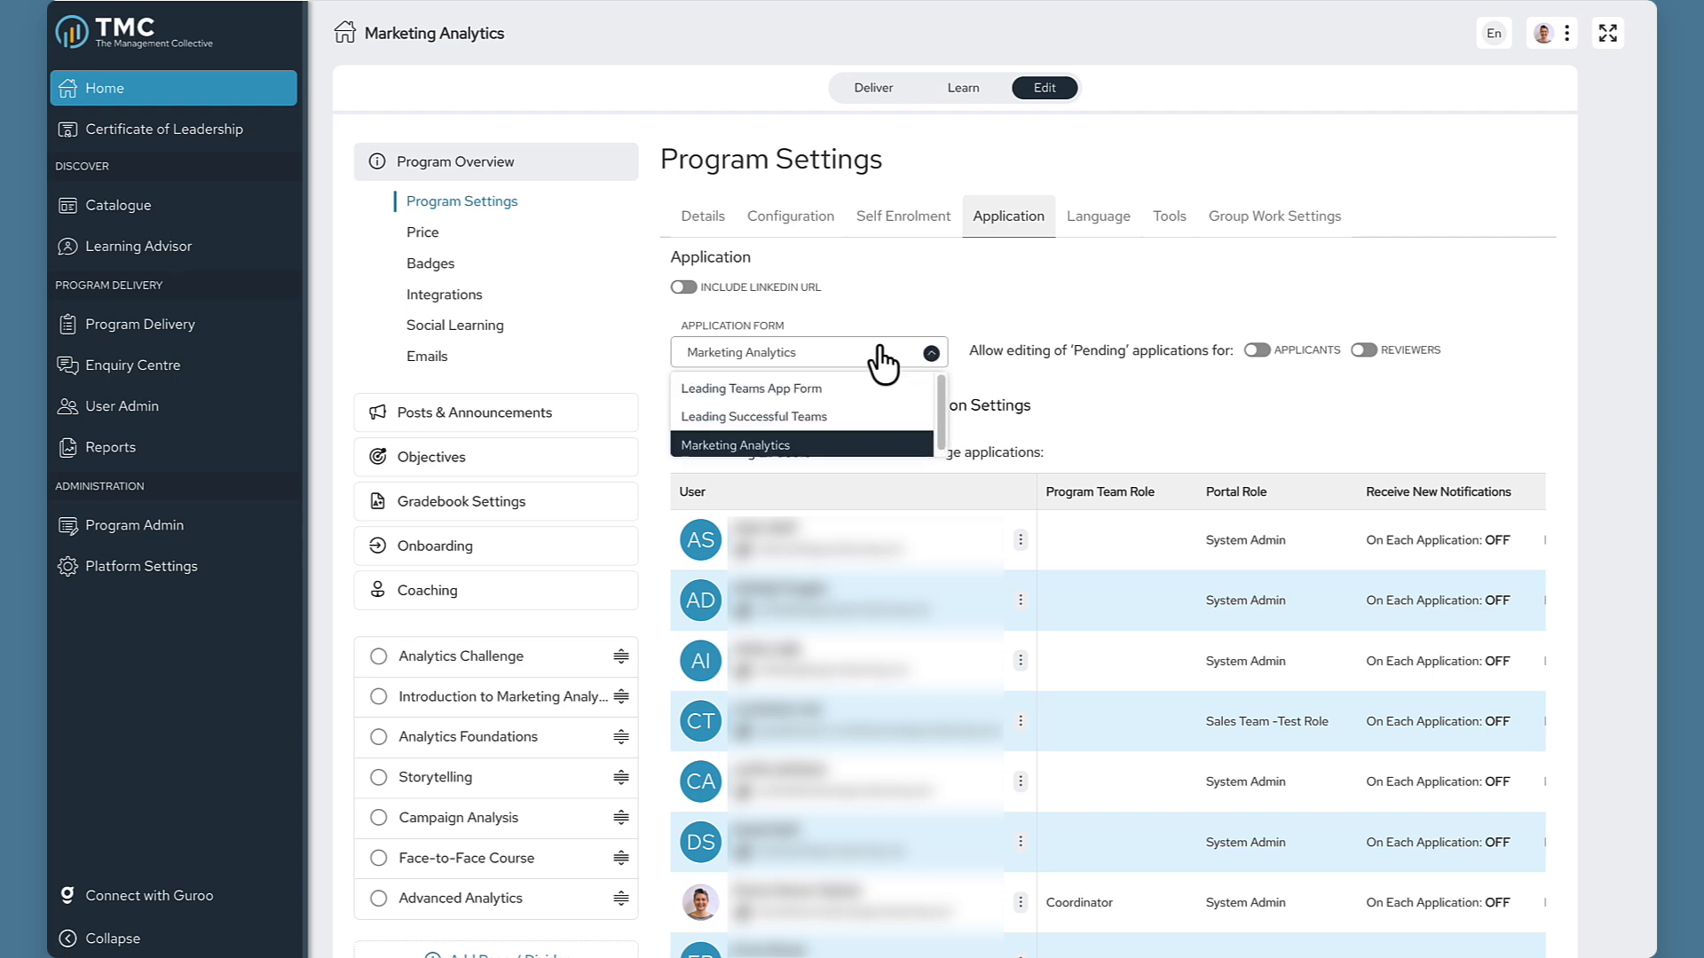
{"action": "left_click", "coordinate": [872, 466]}
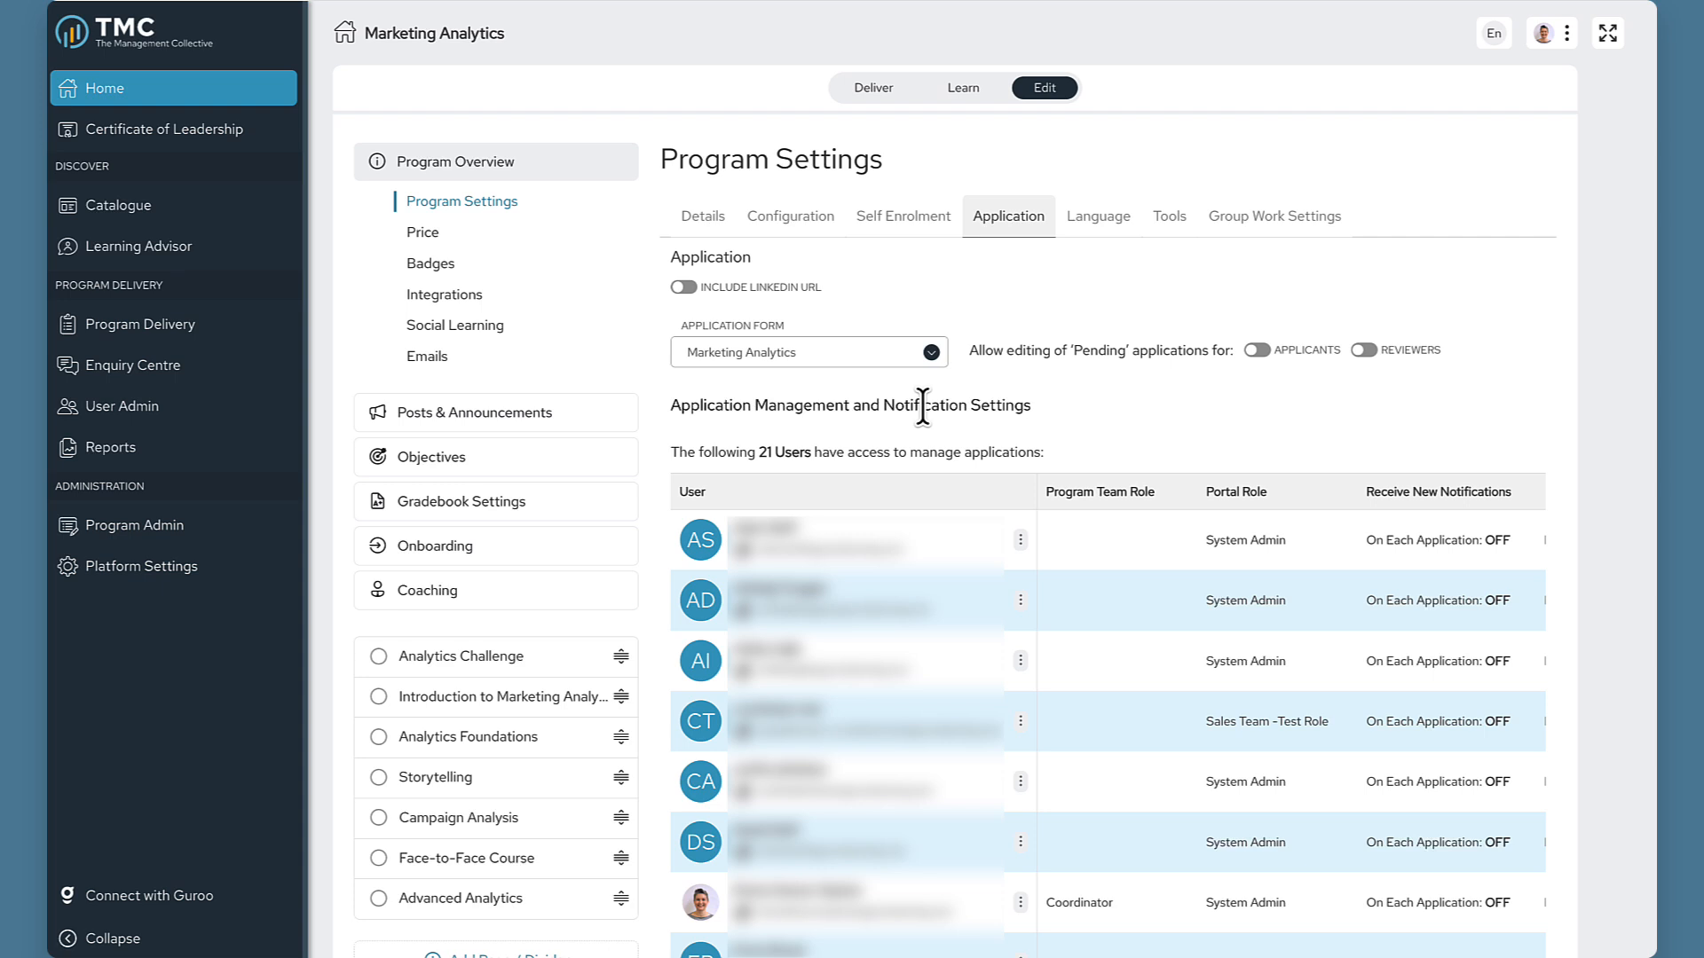
{"action": "left_click", "coordinate": [682, 288]}
{"action": "left_click", "coordinate": [682, 289]}
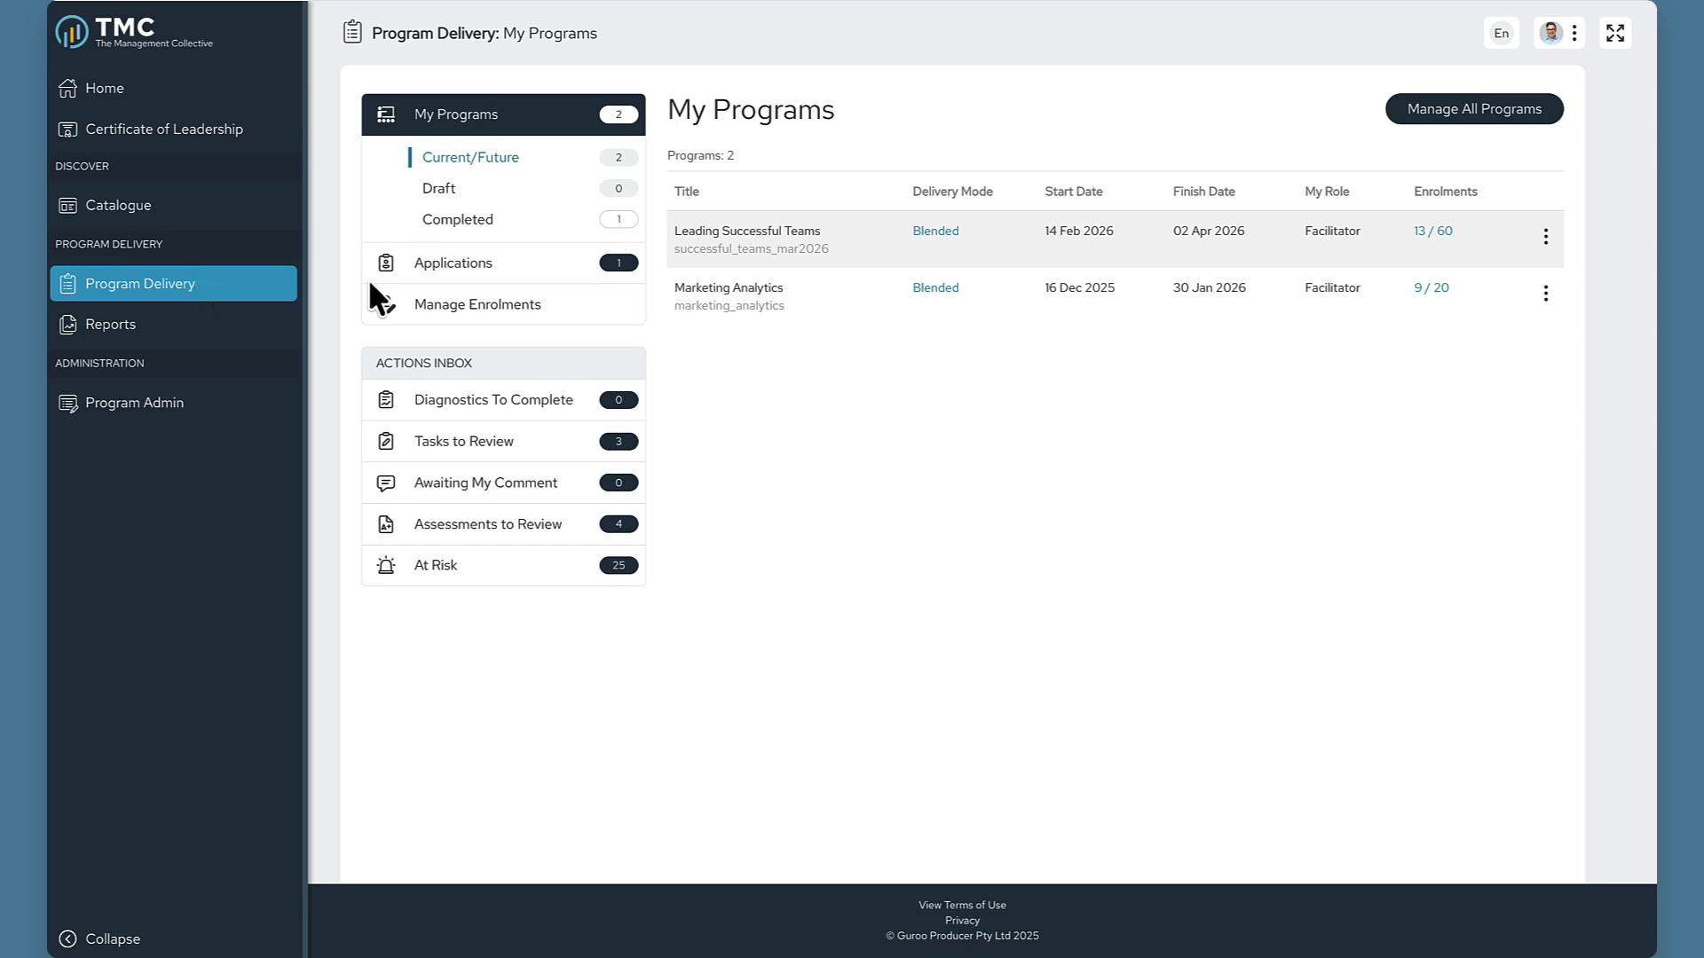
Open the applications received for the Marketing Analytics program and check the notification options.
{"action": "left_click", "coordinate": [525, 271]}
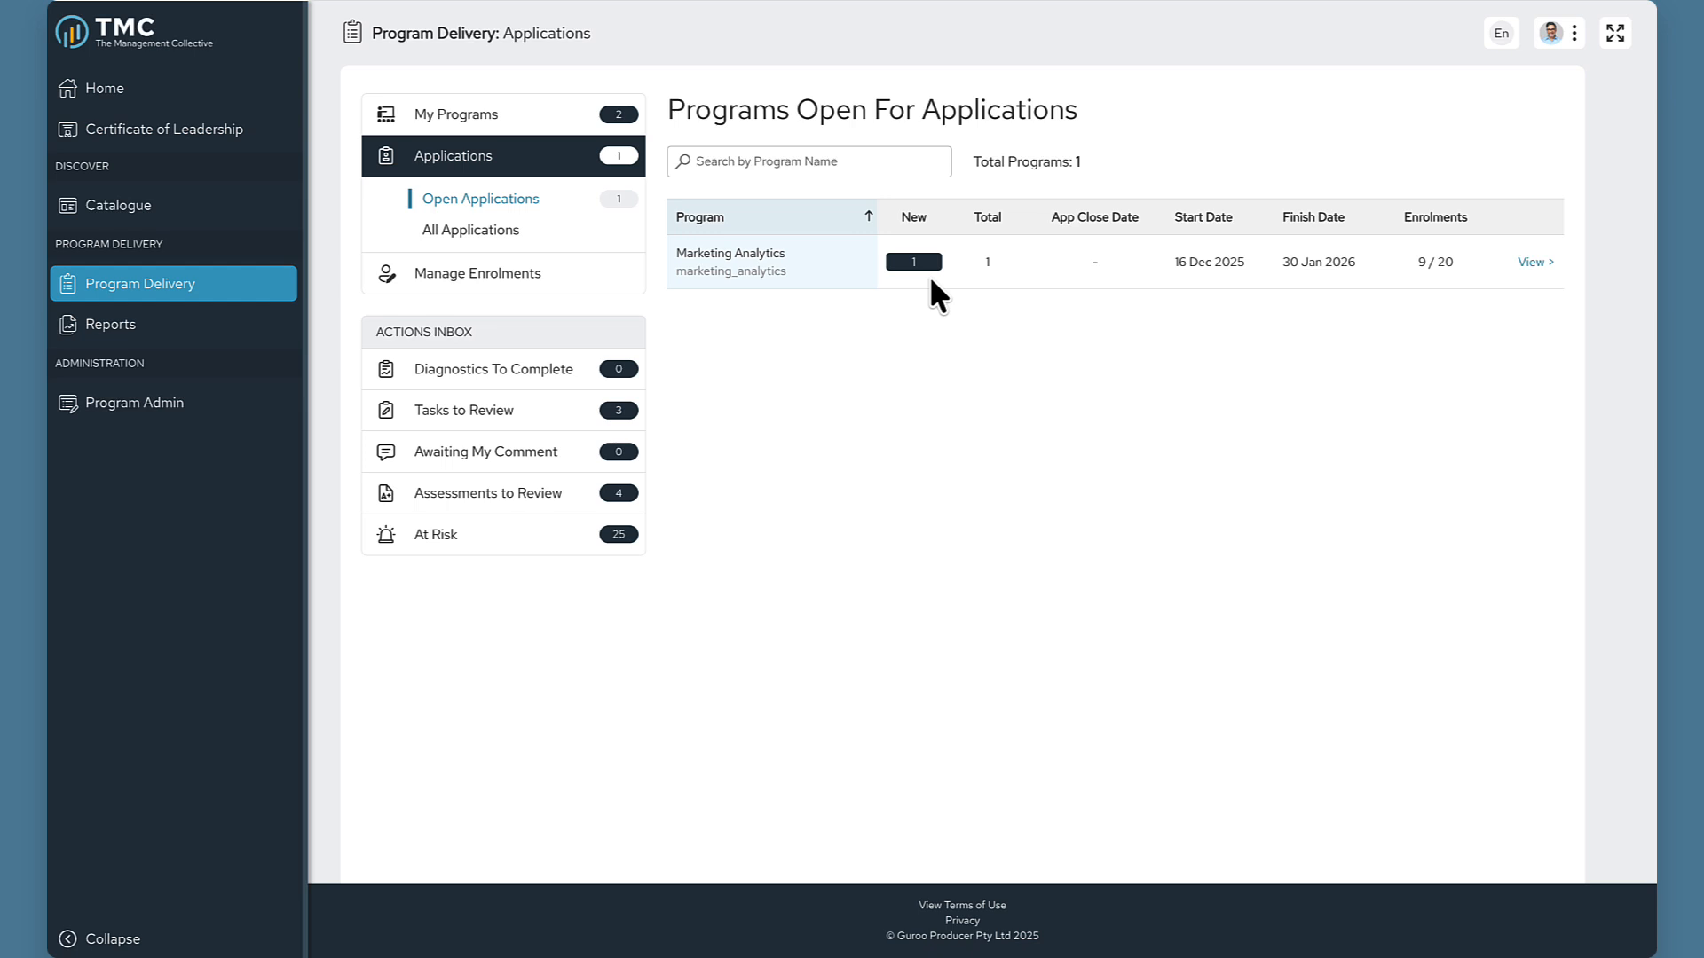
{"action": "left_click", "coordinate": [1535, 266]}
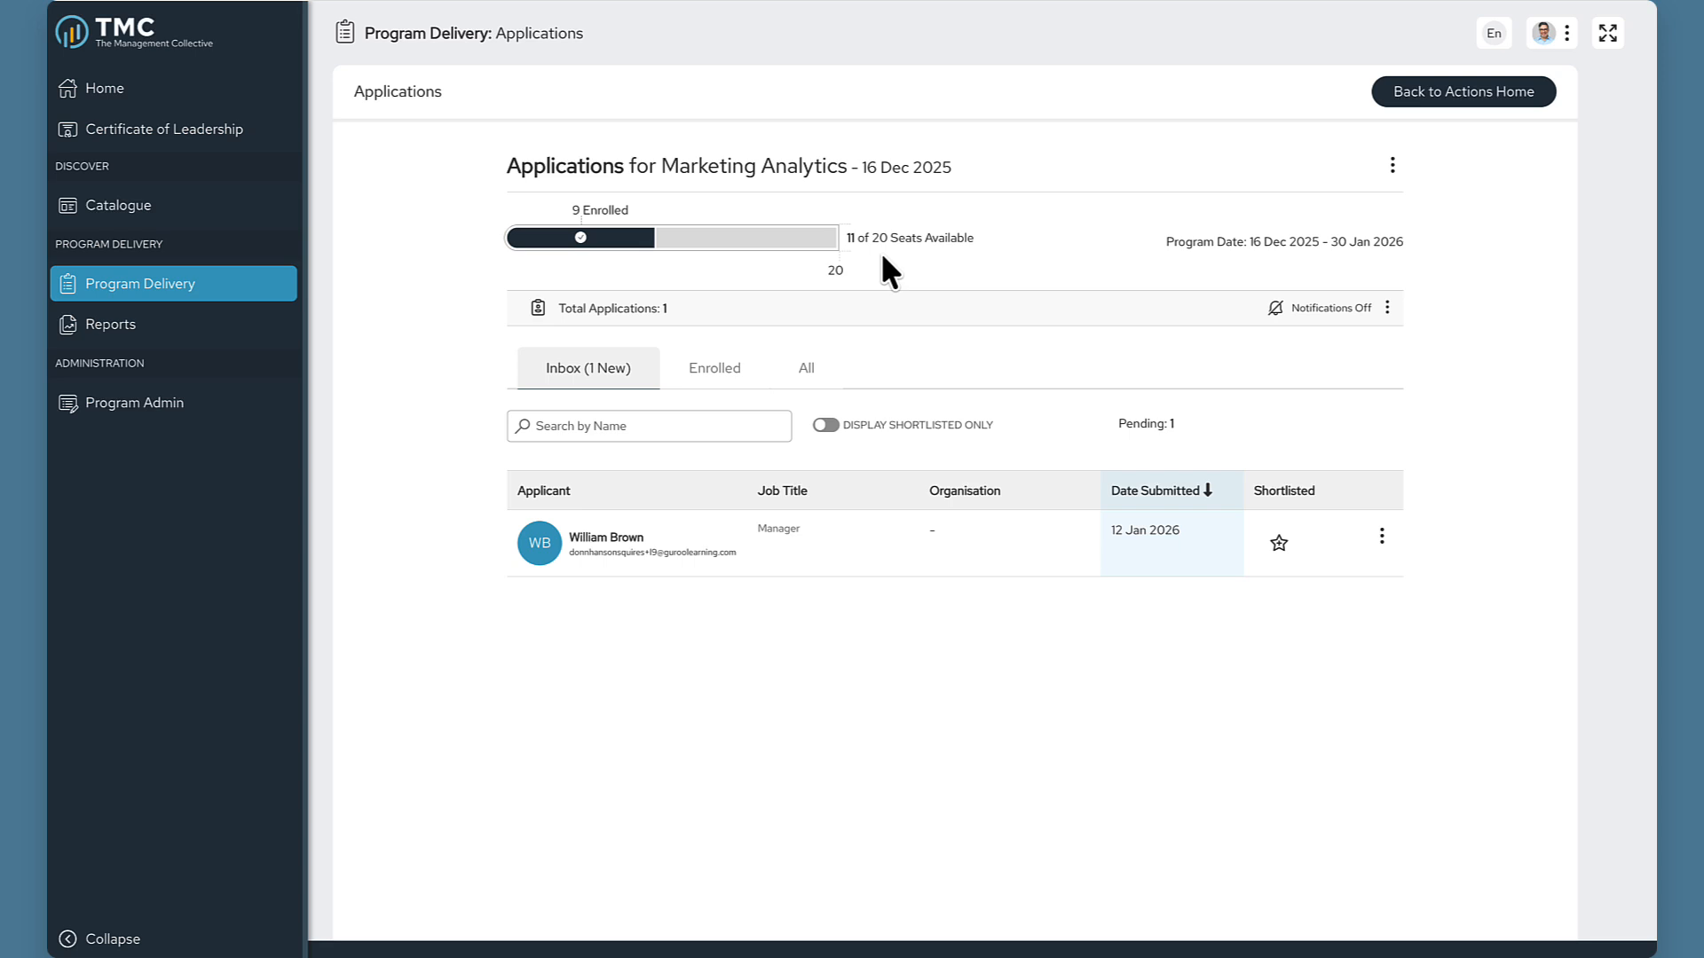
{"action": "left_click", "coordinate": [1387, 309]}
Open the applicant's pending application, read the form answers and show the available outcome actions.
{"action": "left_click", "coordinate": [1381, 535]}
{"action": "left_click", "coordinate": [1358, 609]}
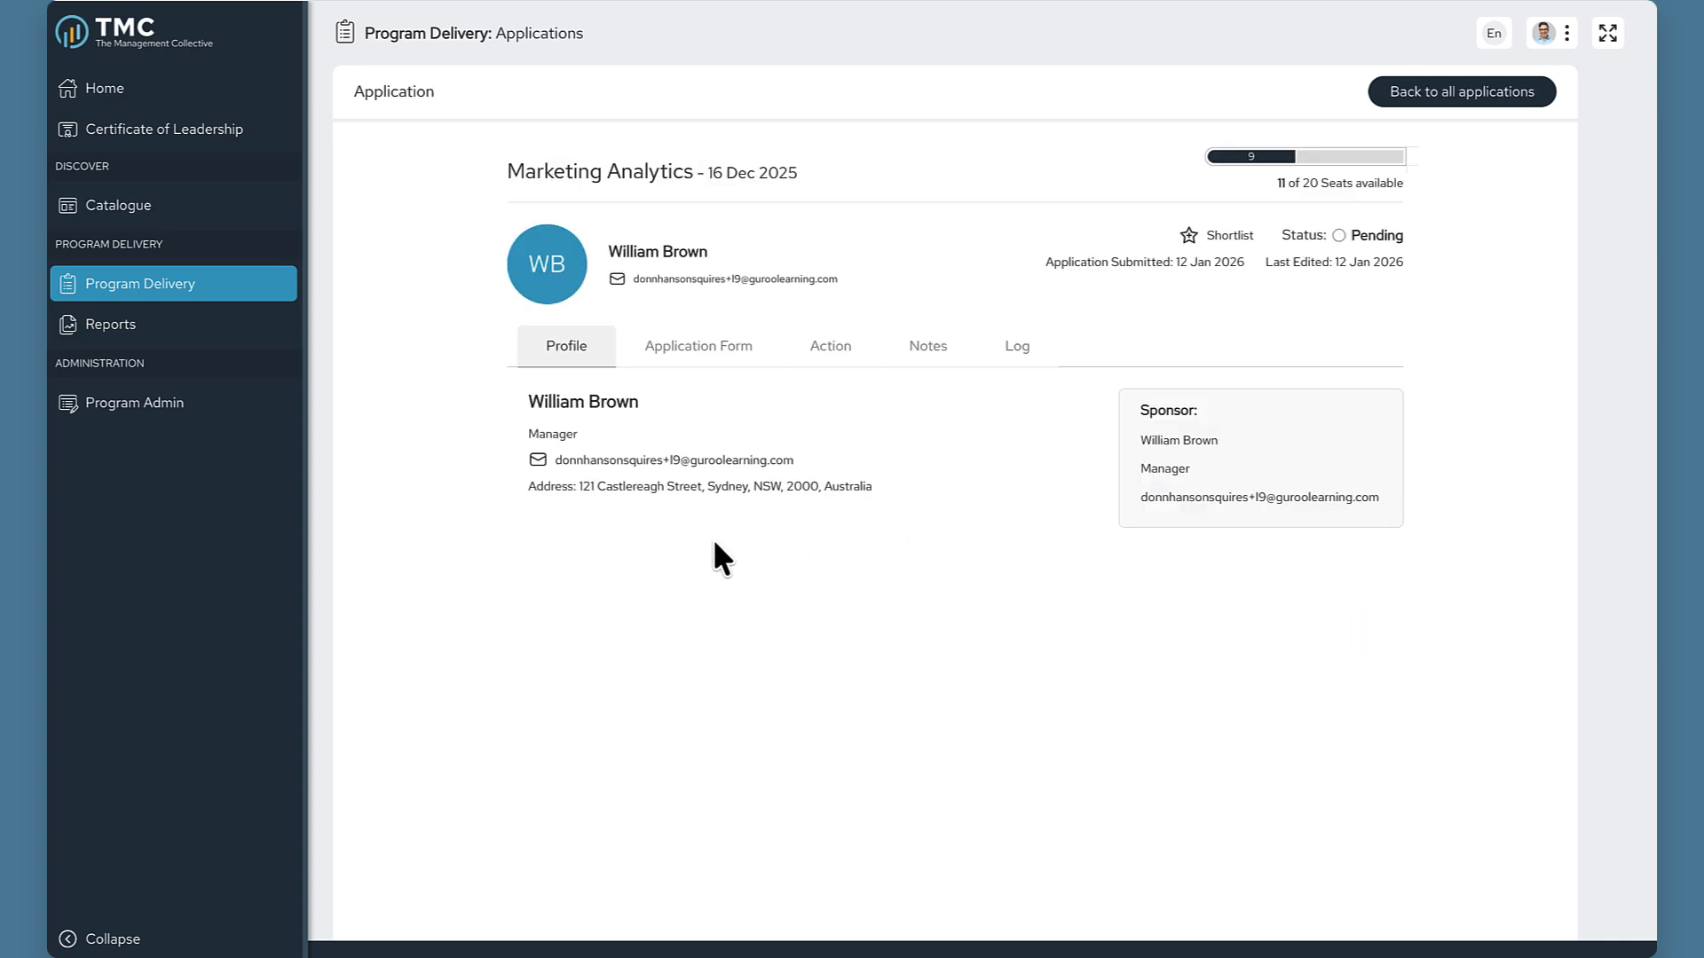
{"action": "left_click", "coordinate": [736, 359]}
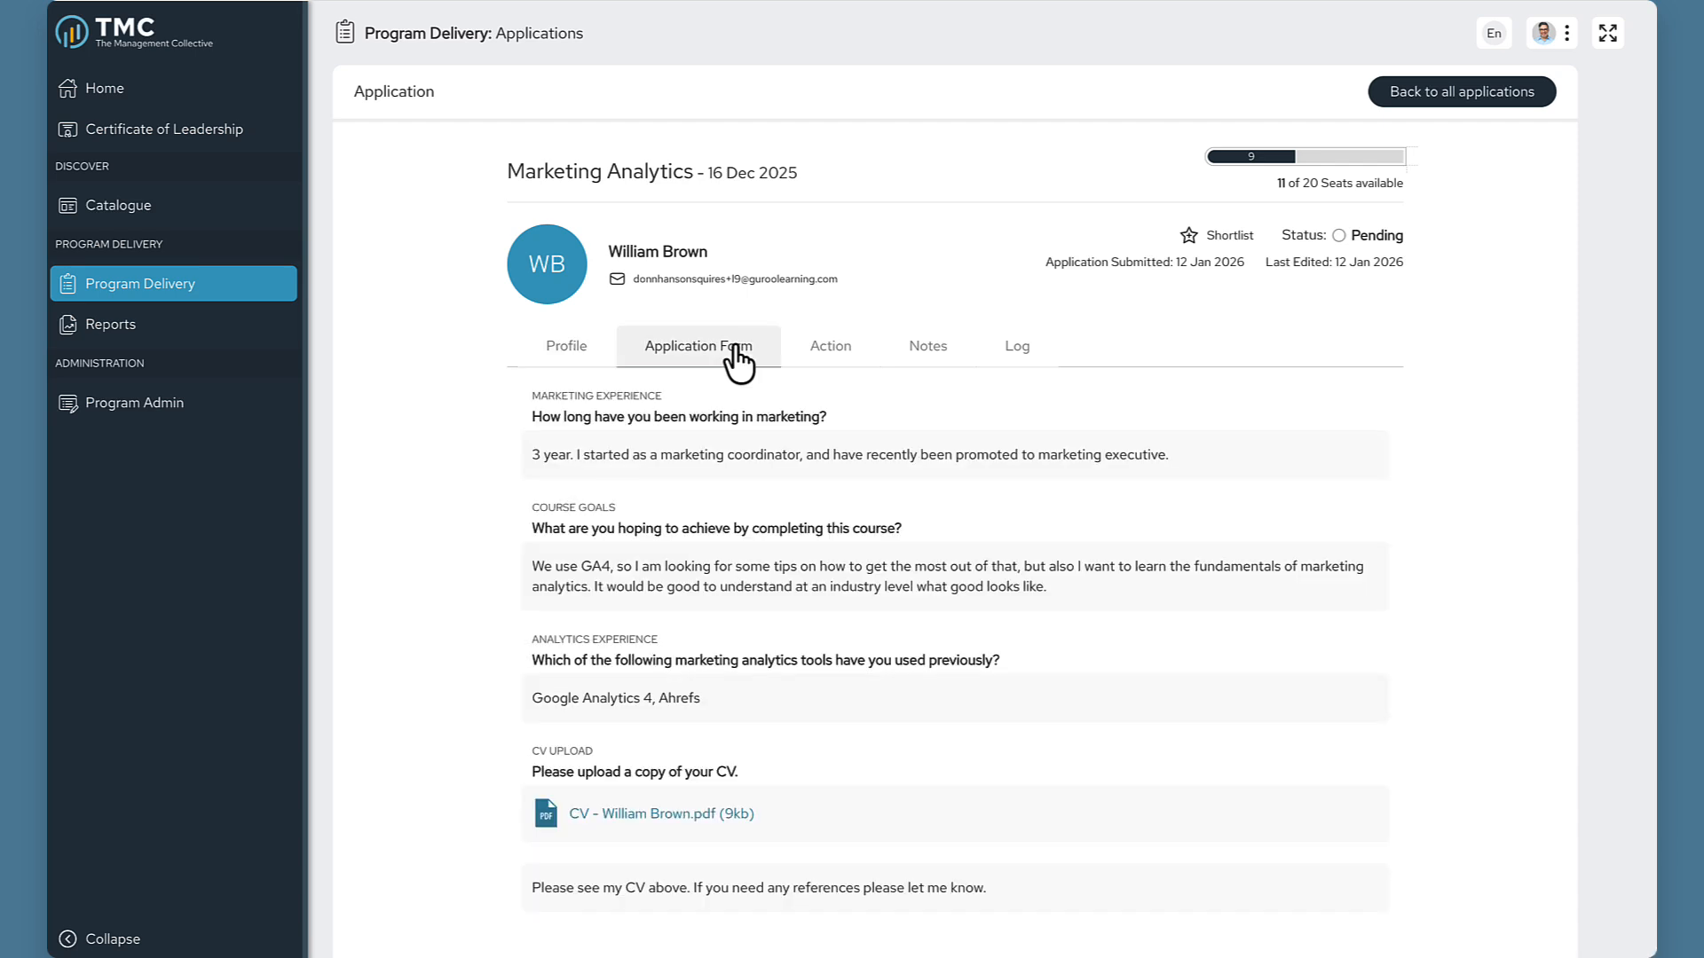
{"action": "left_click", "coordinate": [840, 353]}
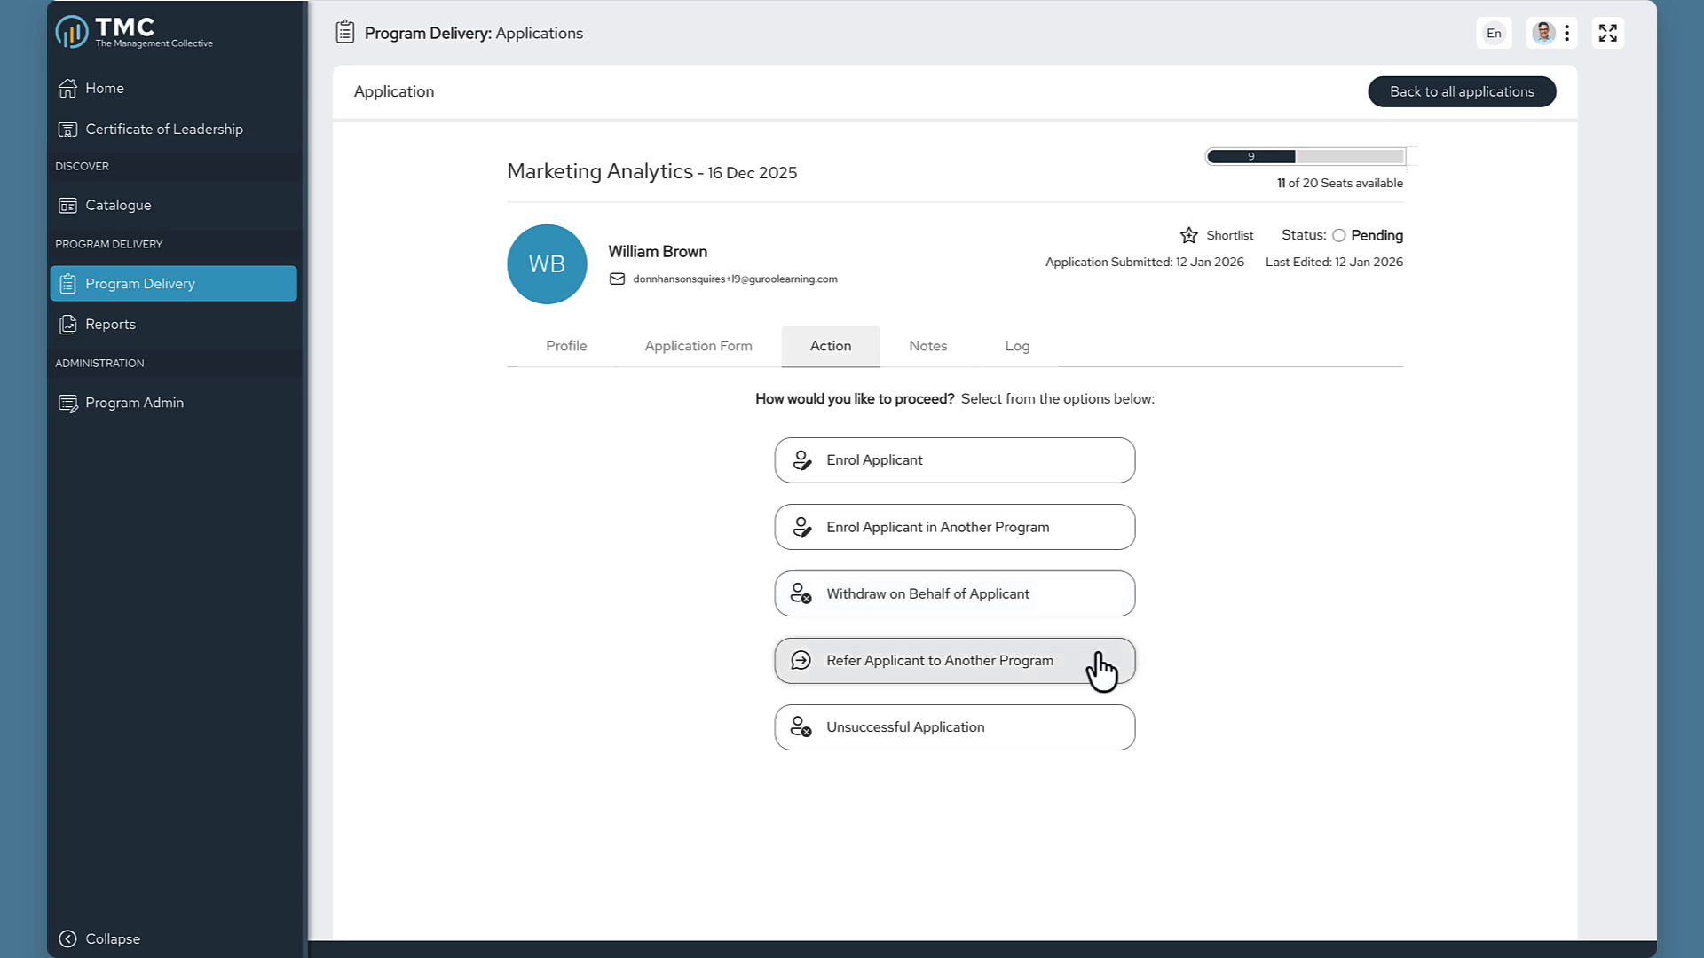
Select Unsuccessful Application as the outcome, expand its email and try the option to make a note.
{"action": "left_click", "coordinate": [1088, 741]}
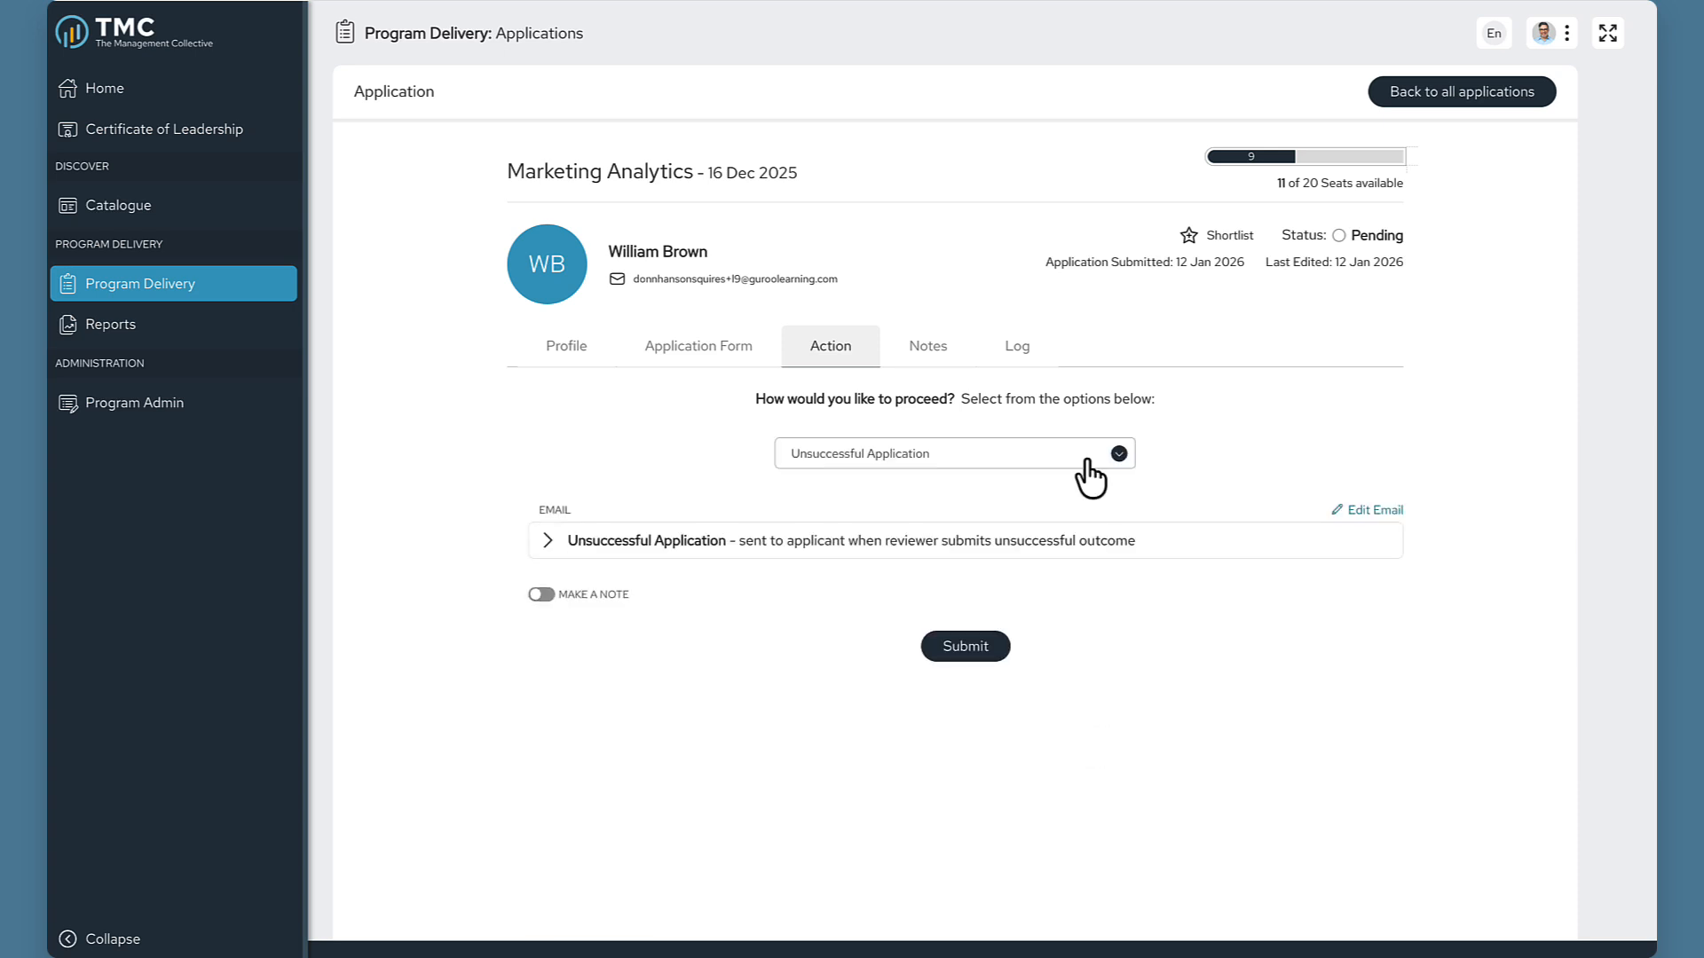
{"action": "left_click", "coordinate": [545, 540]}
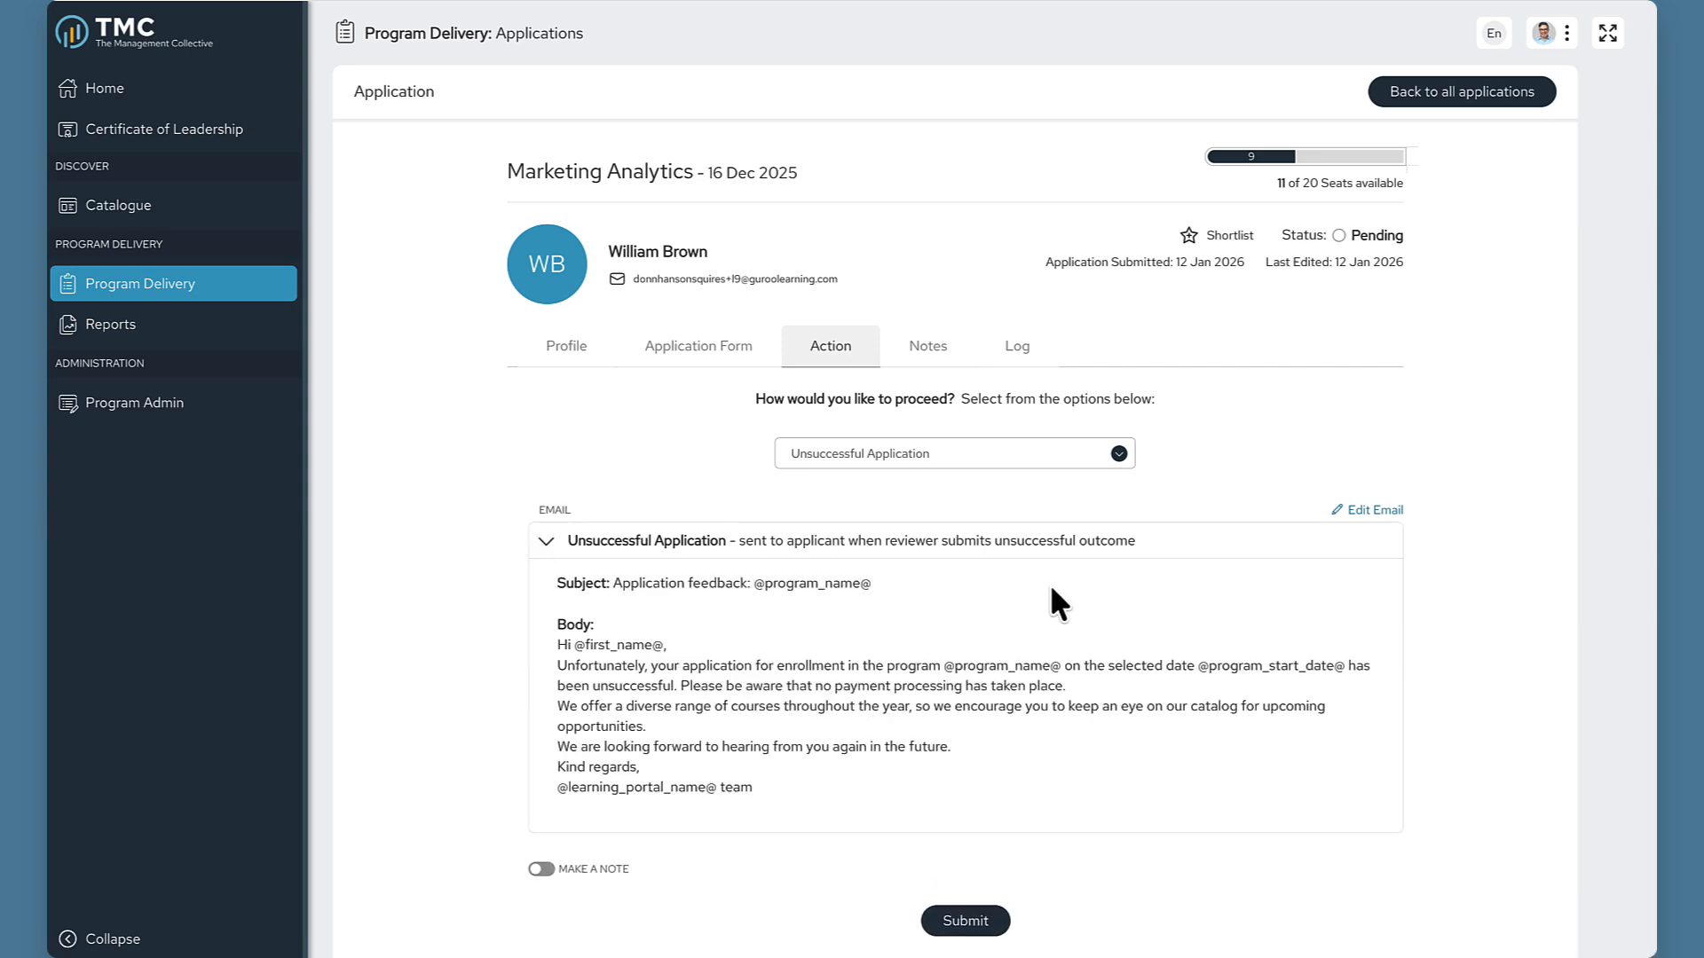
{"action": "left_click", "coordinate": [543, 870]}
Enrol the applicant in Marketing Analytics - 16 Dec 2025, checking the enrolment email before submitting.
{"action": "scroll", "coordinate": [956, 843], "scroll_direction": "down", "scroll_amount": 3}
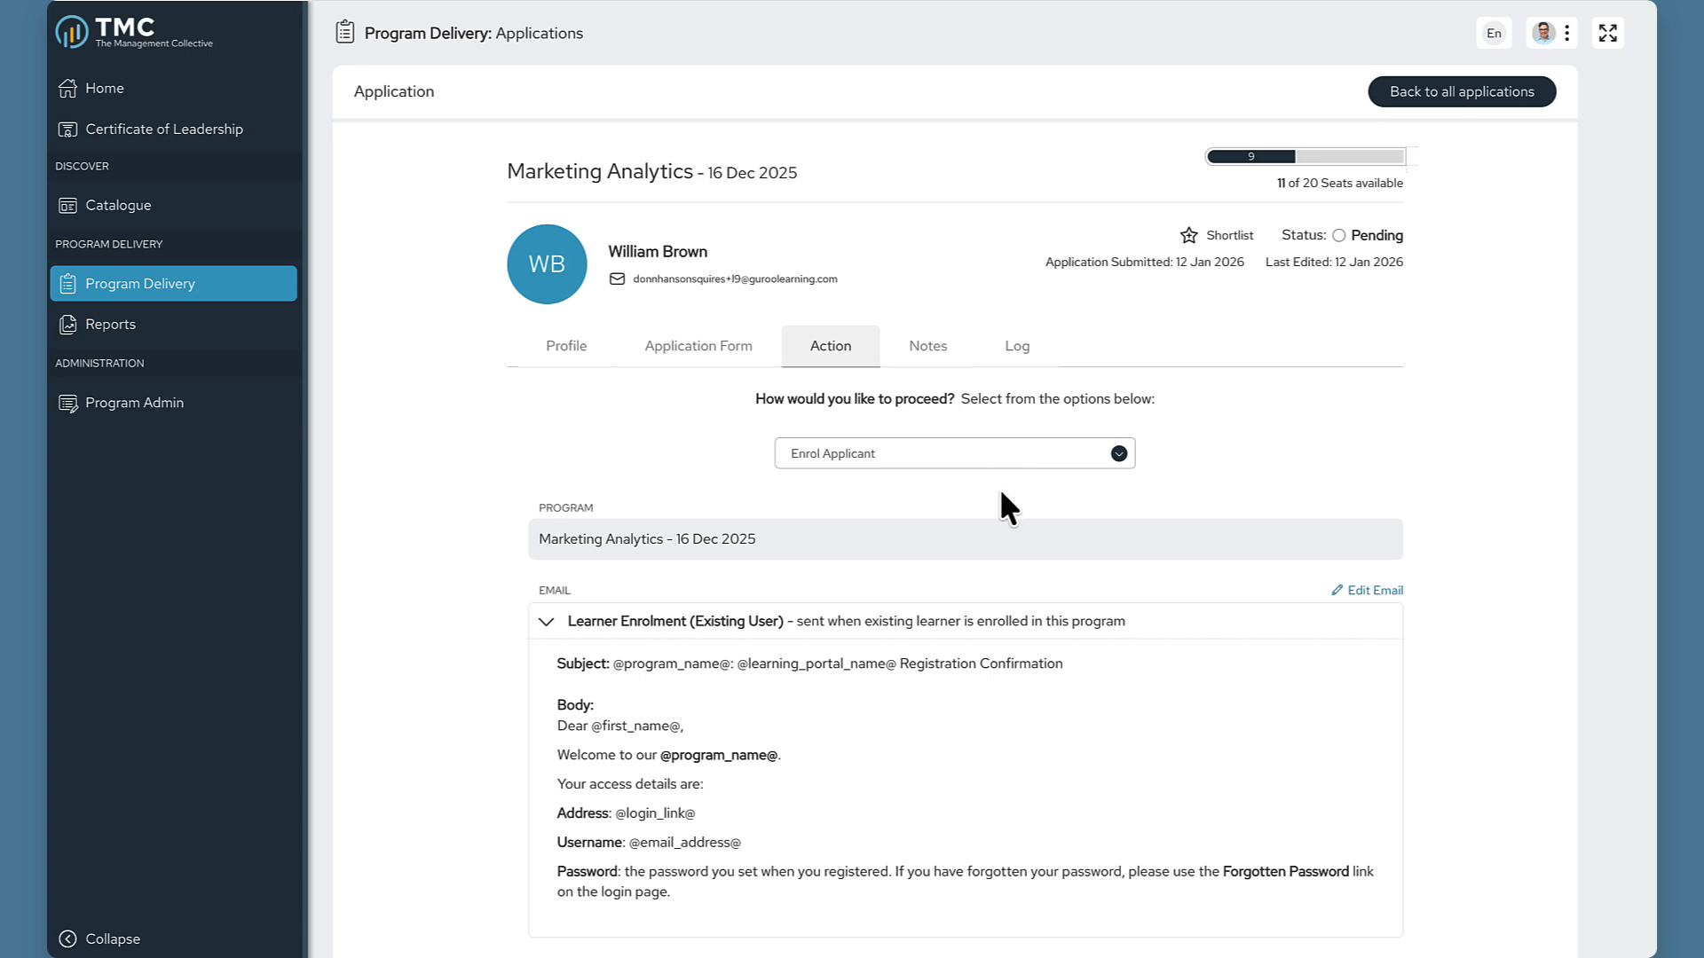
{"action": "scroll", "coordinate": [1056, 555], "scroll_direction": "down", "scroll_amount": 1}
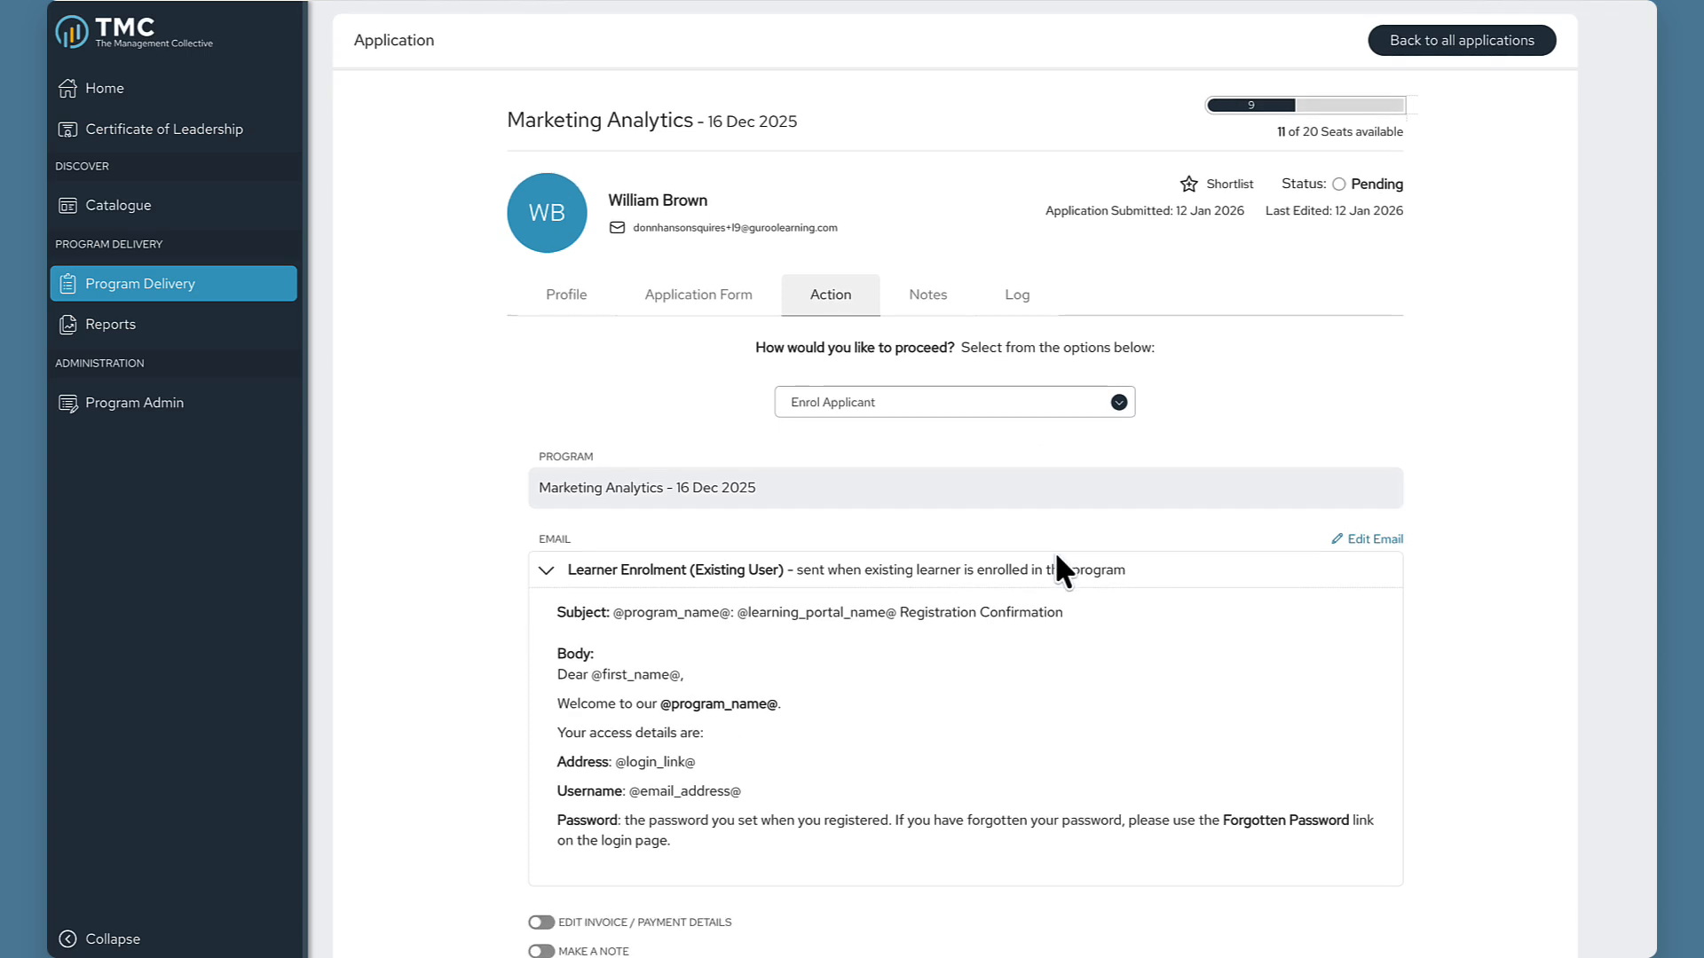
{"action": "scroll", "coordinate": [1056, 557], "scroll_direction": "down", "scroll_amount": 2}
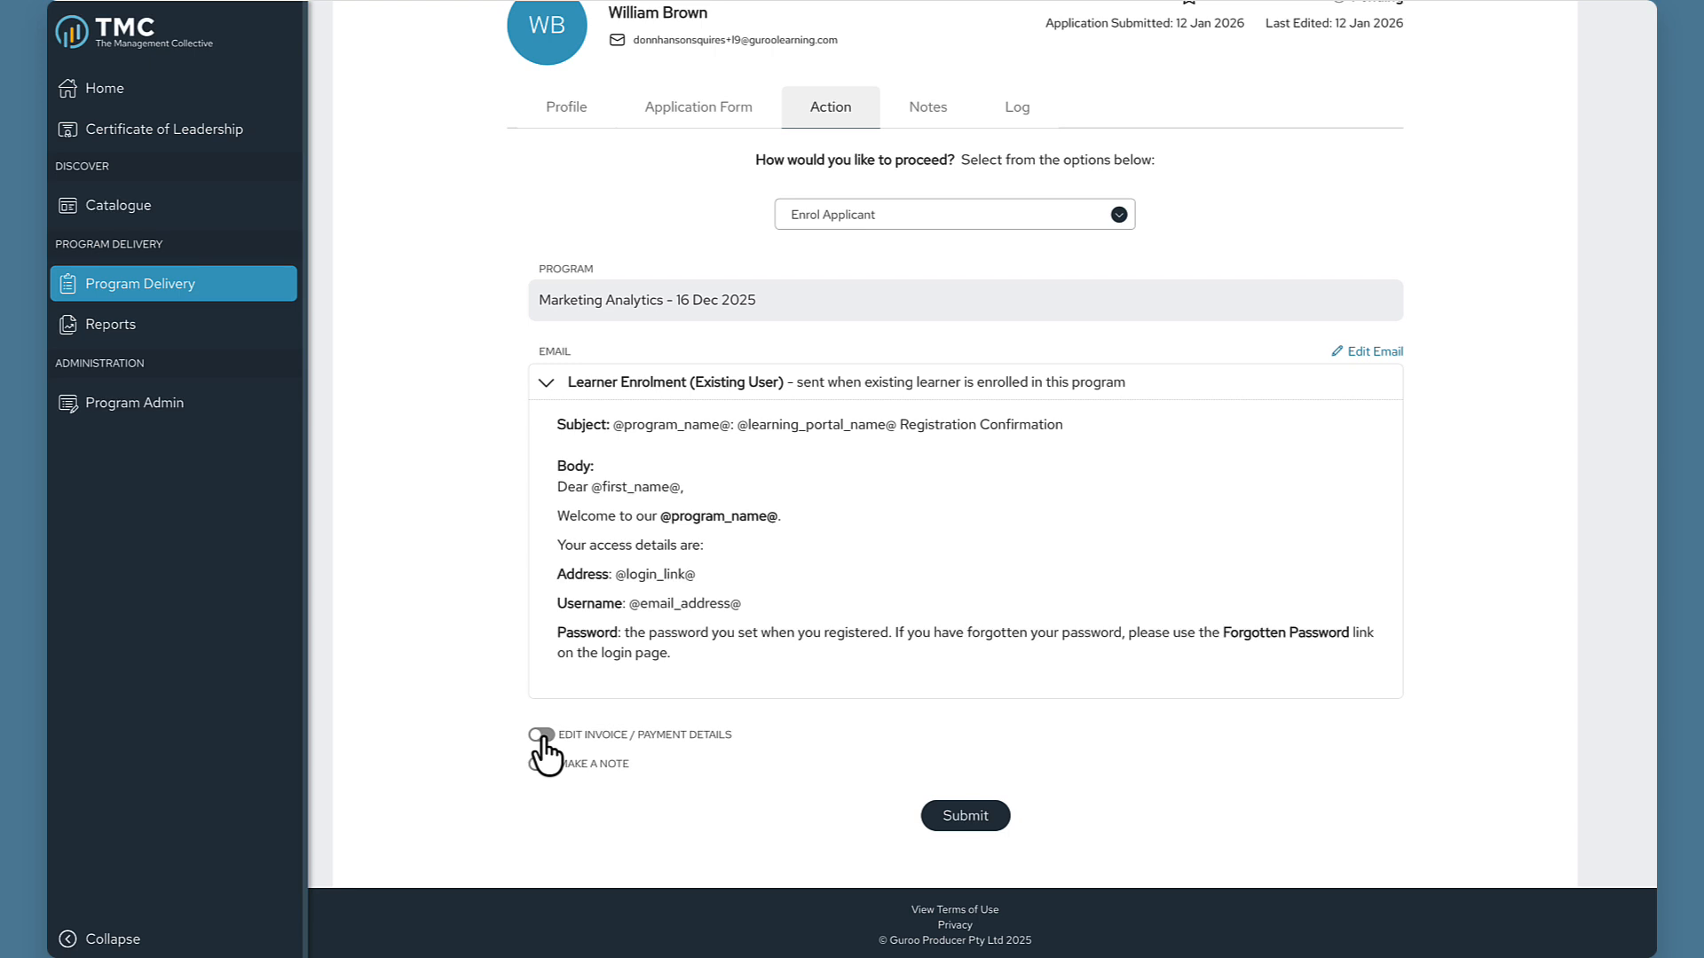
{"action": "left_click", "coordinate": [989, 817]}
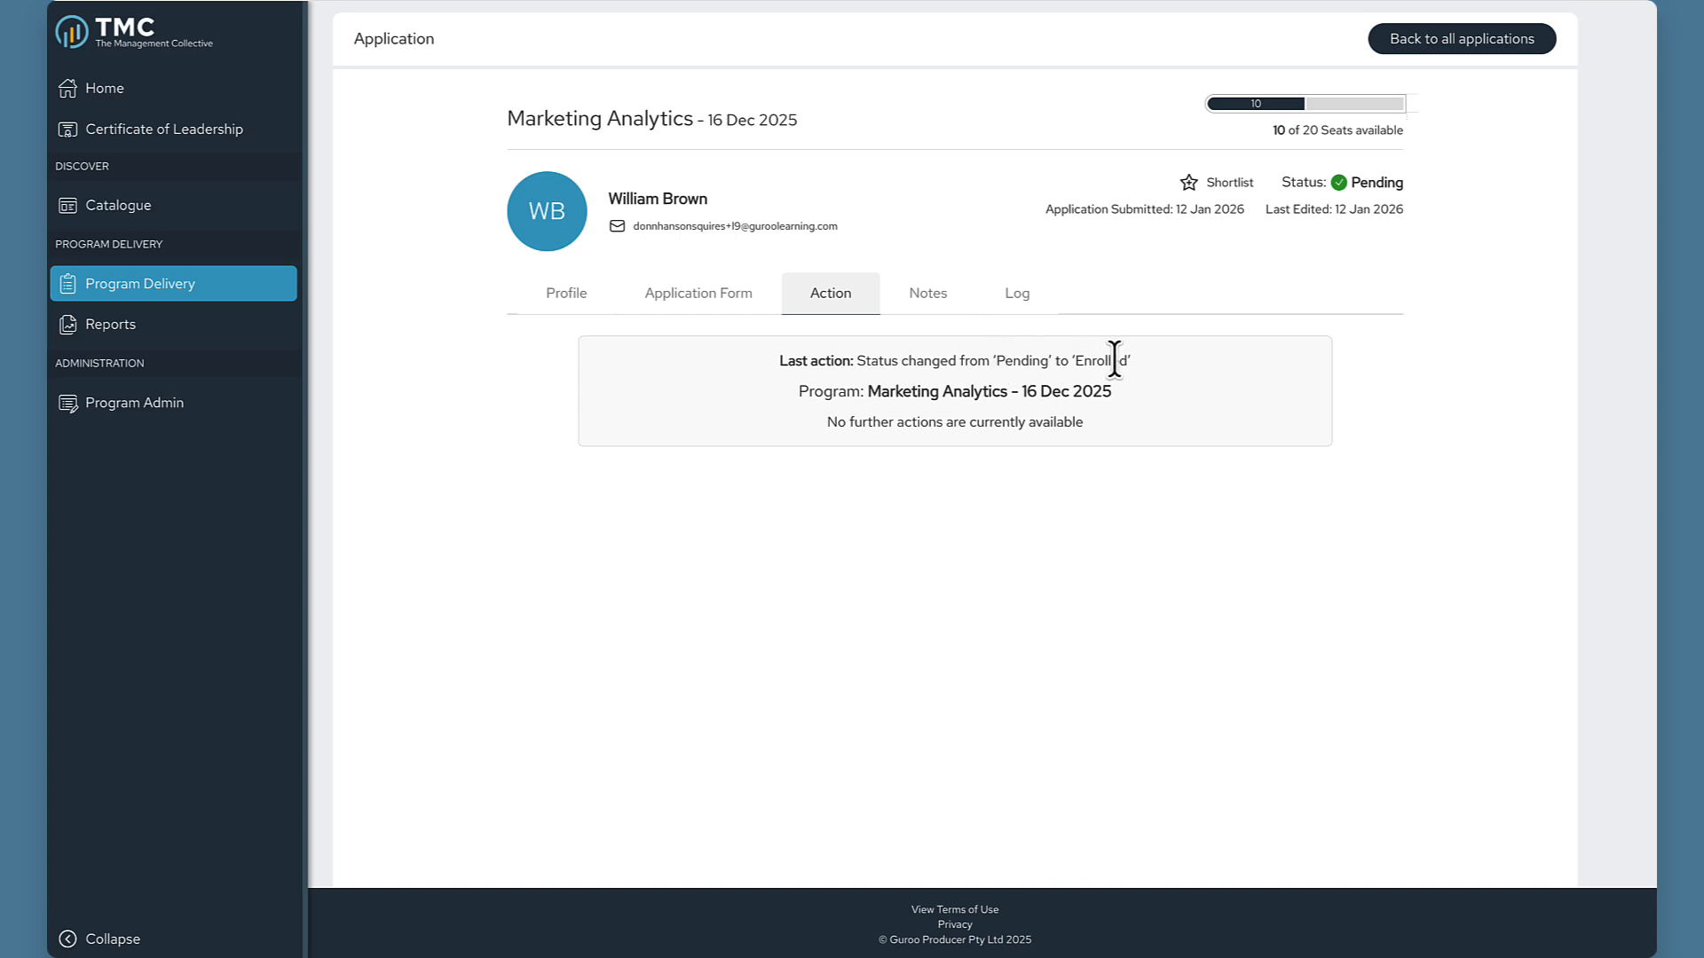
Review the application's notes and activity log, and return to all applications for the program.
{"action": "left_click", "coordinate": [939, 311]}
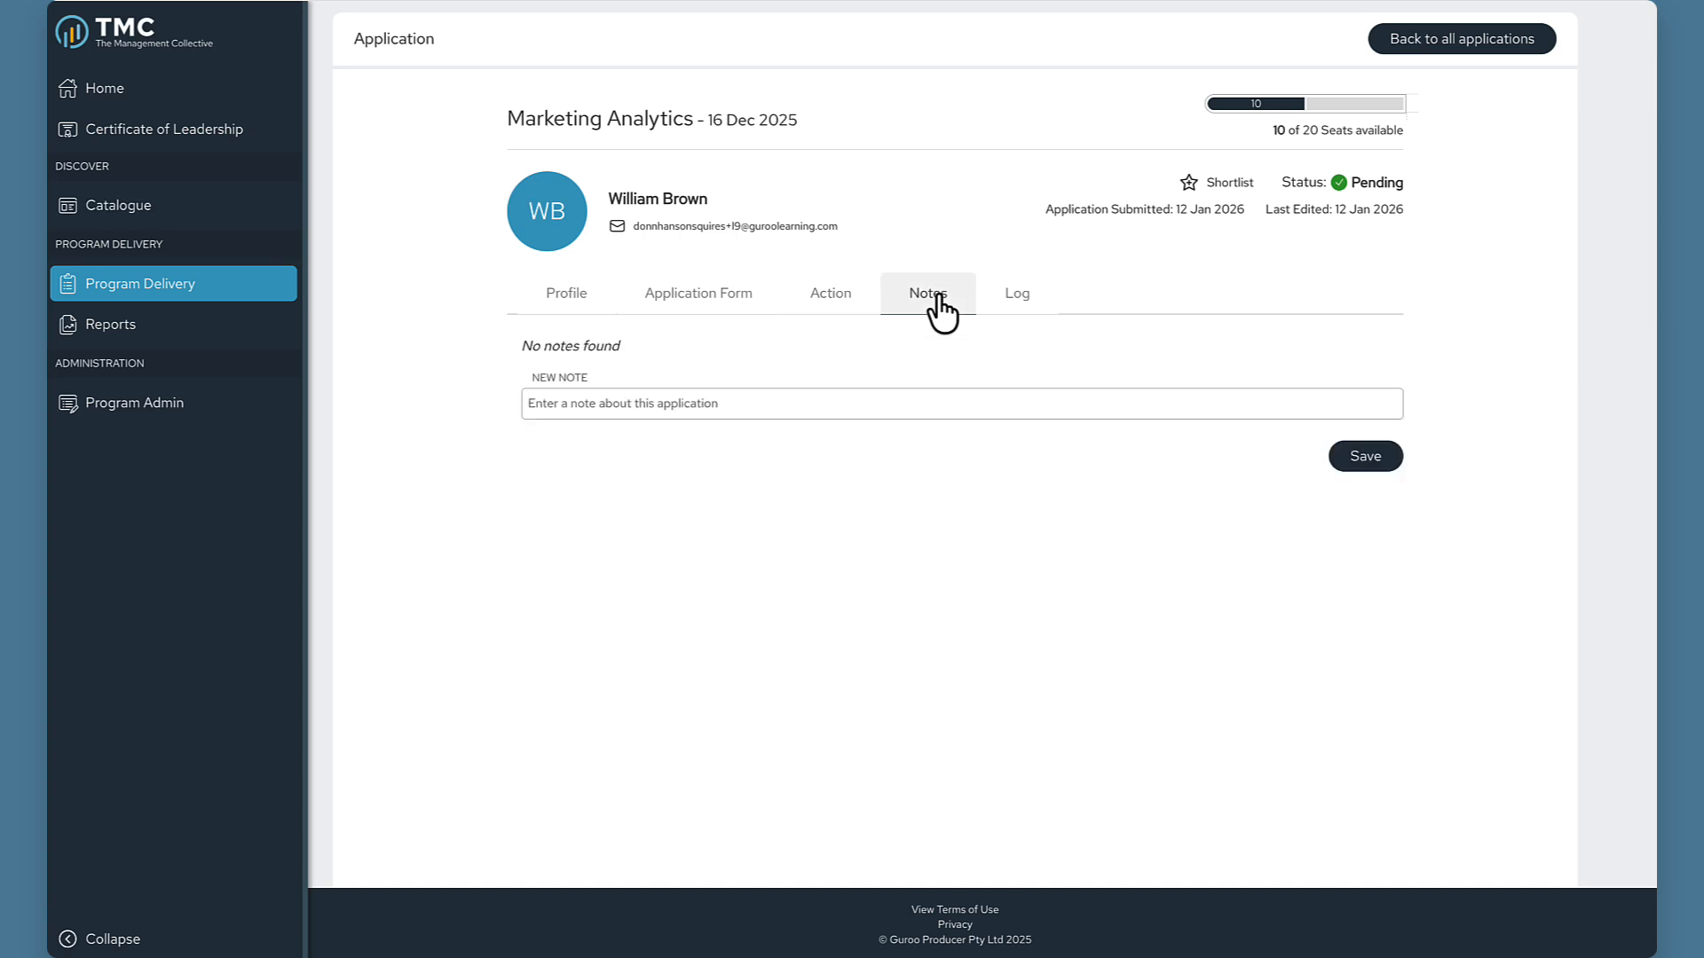
{"action": "left_click", "coordinate": [1020, 296]}
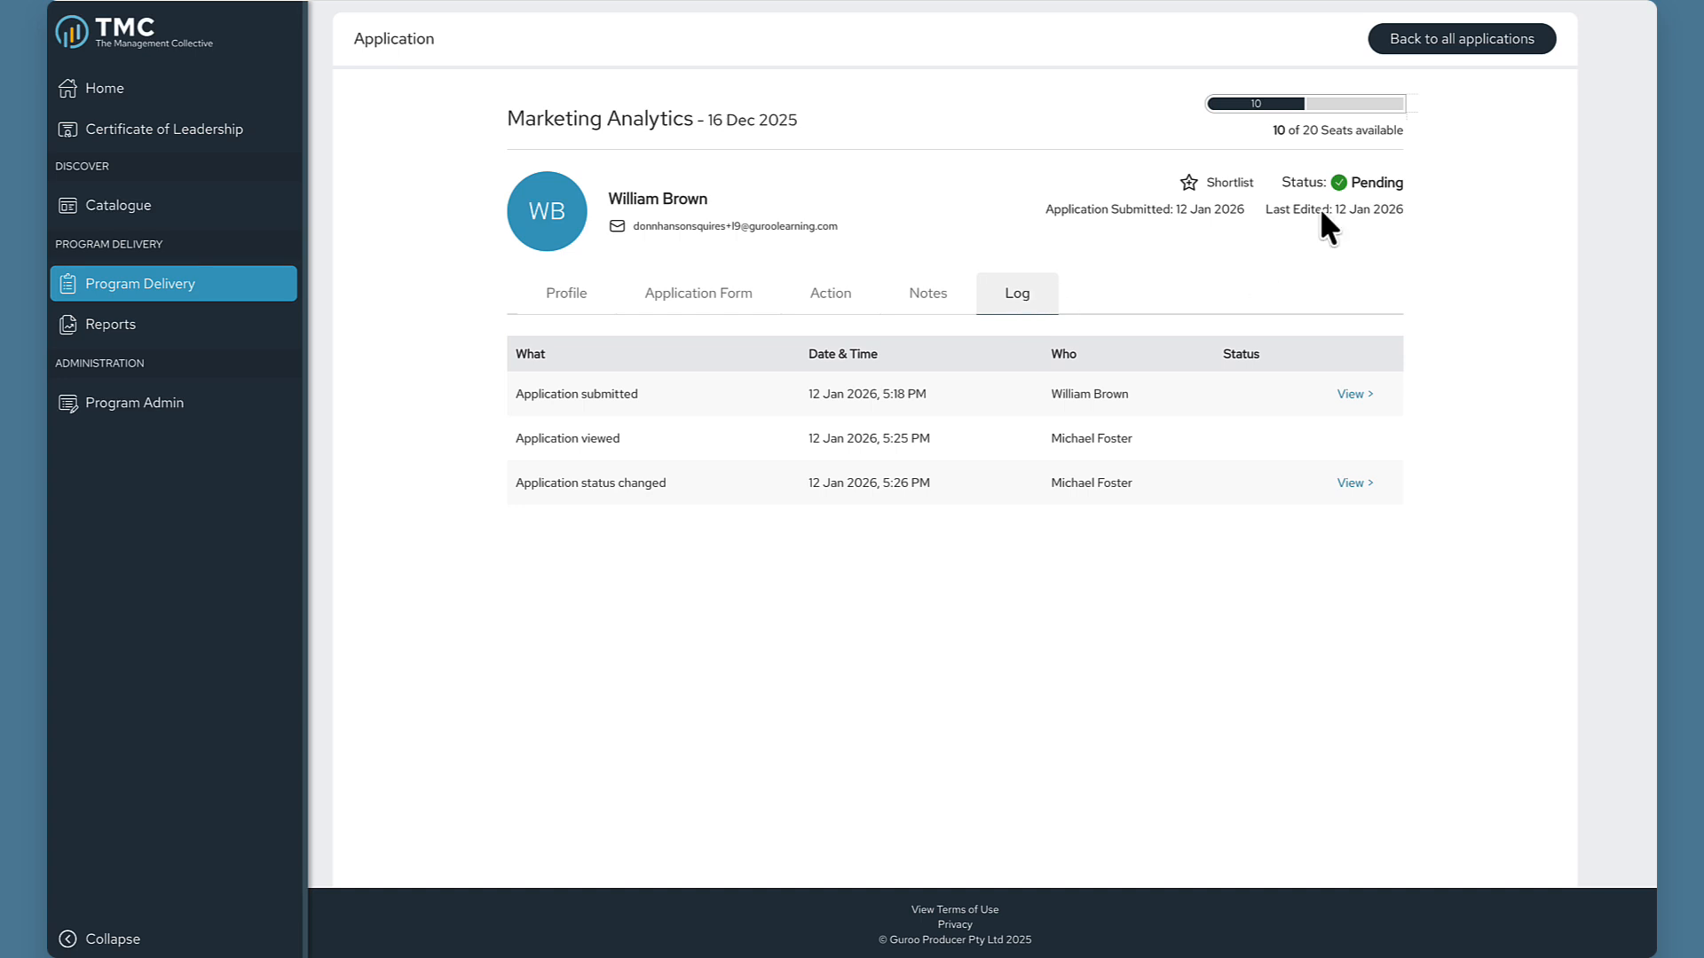
{"action": "left_click", "coordinate": [1466, 44]}
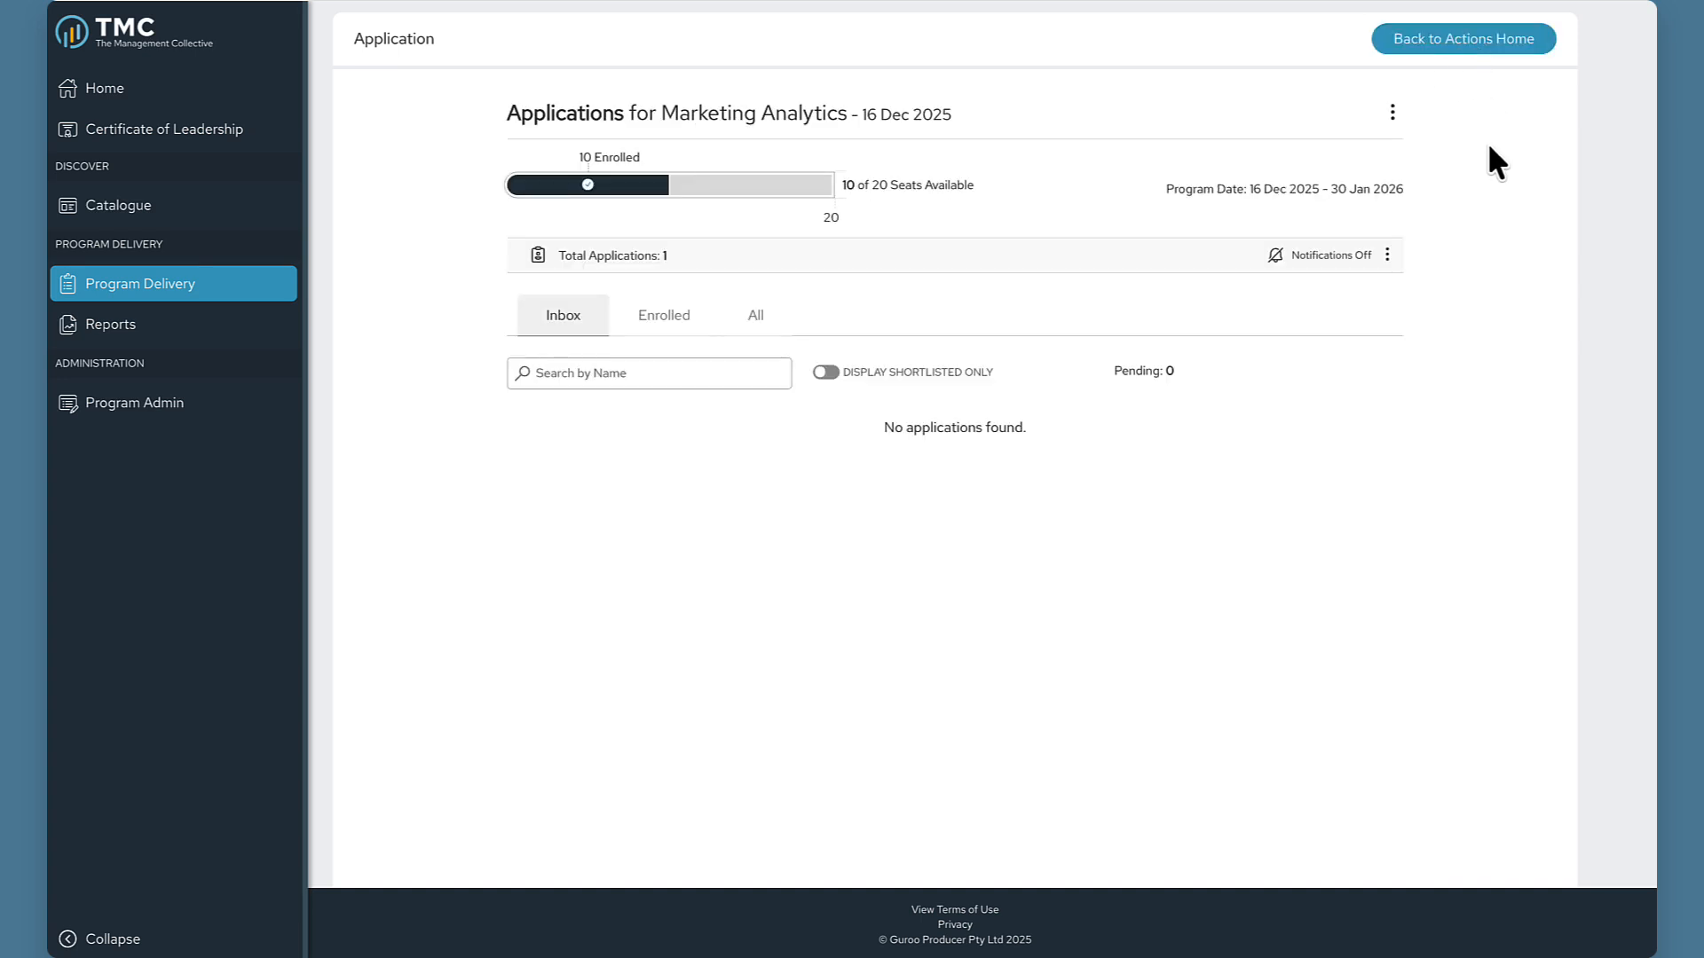